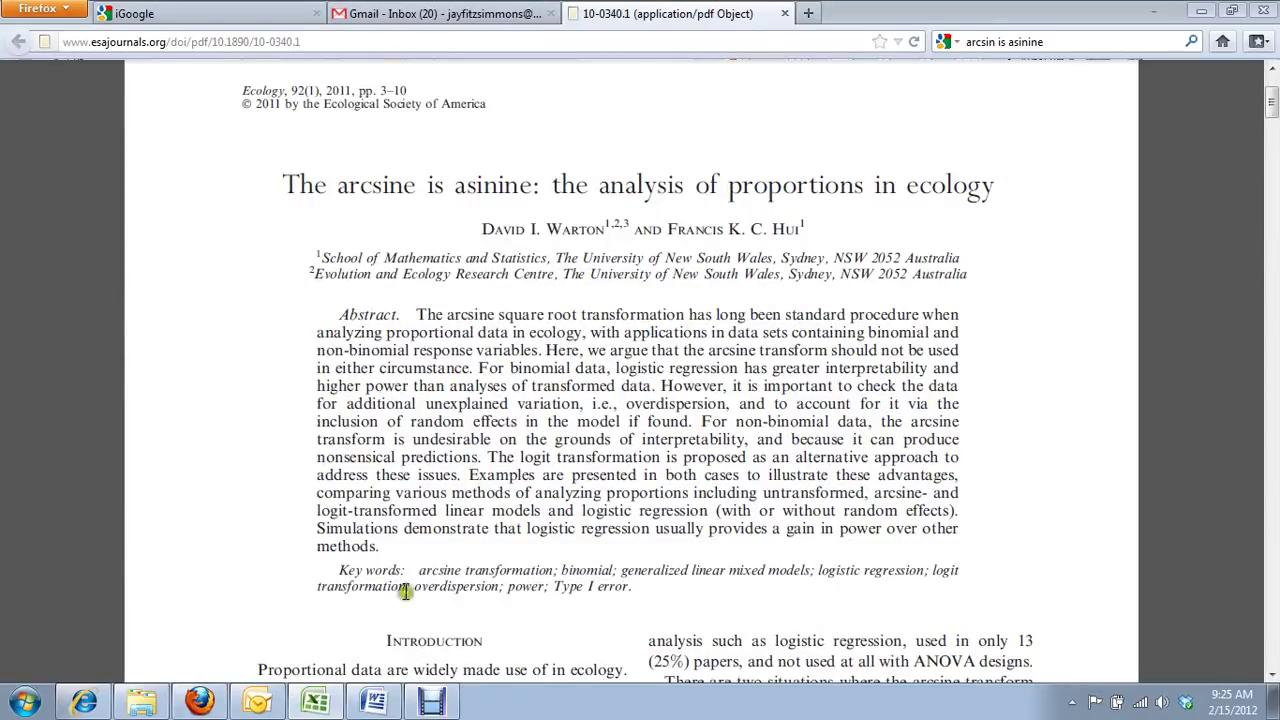
Switch to the Excel workbook and examine the Density and mean weight columns on the Spinach sheet.
click(320, 703)
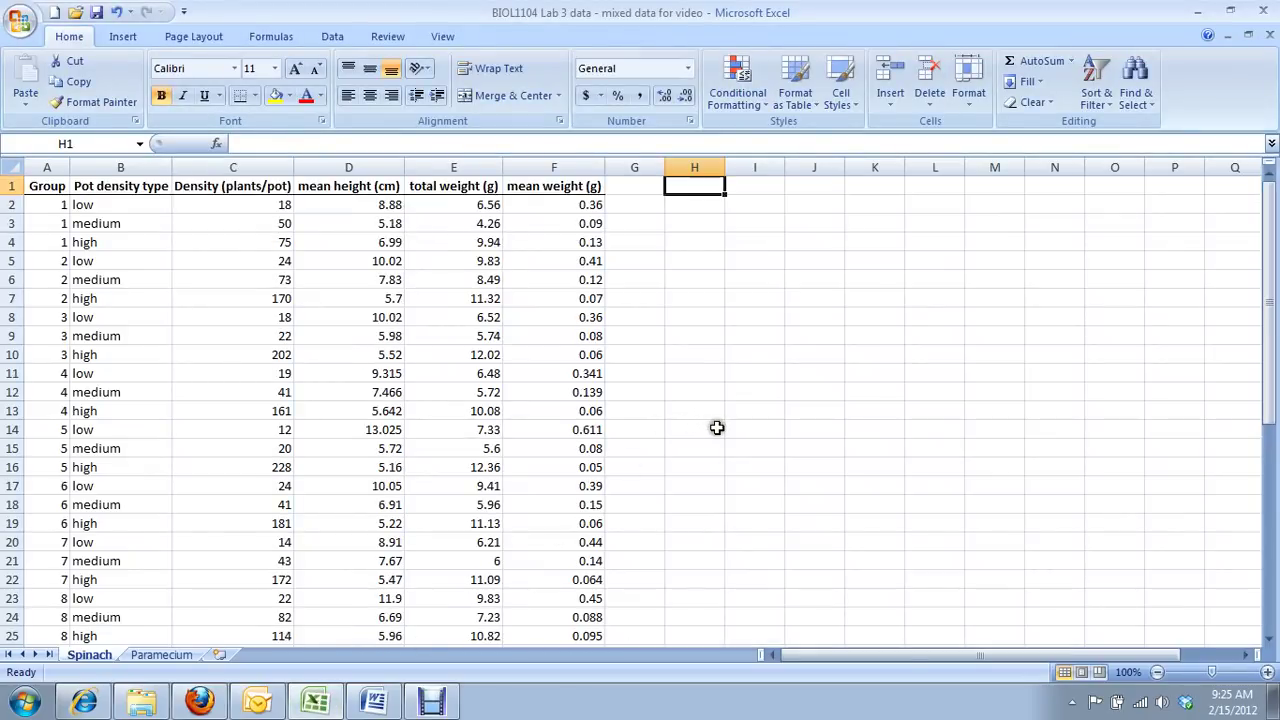
scroll(714, 428, up, 1)
drag(248, 185, 232, 336)
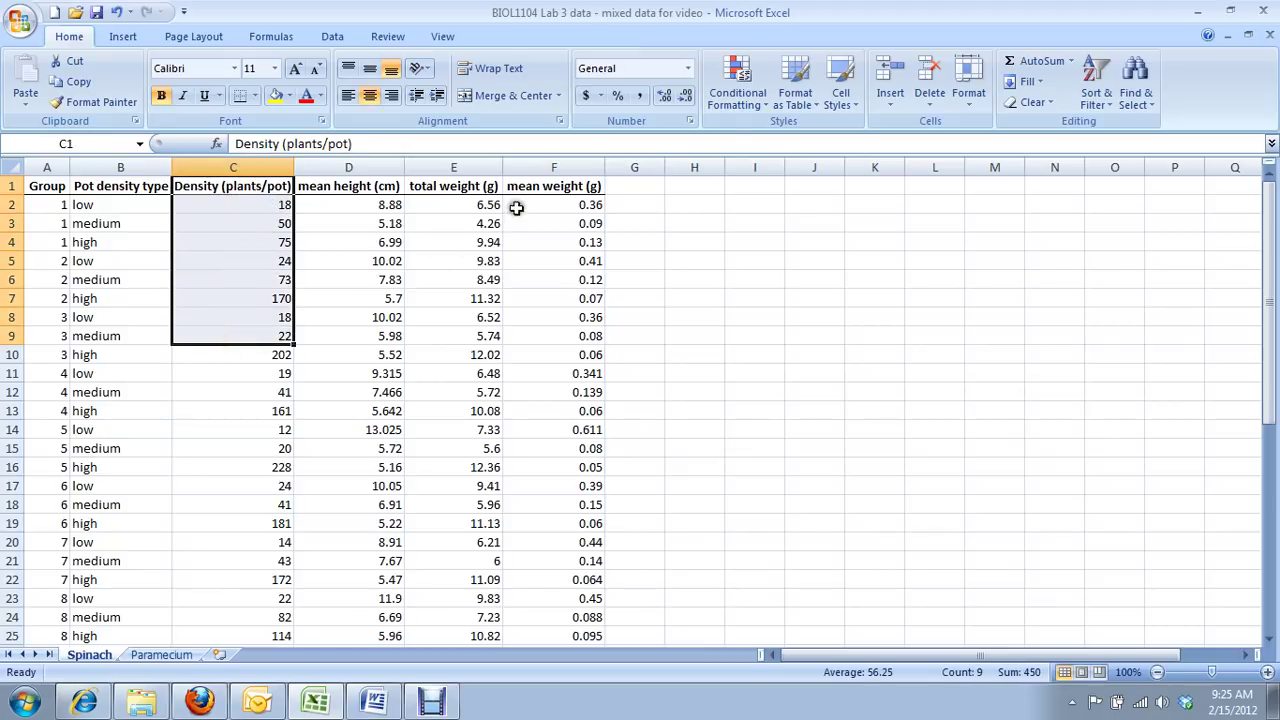
drag(531, 186, 537, 334)
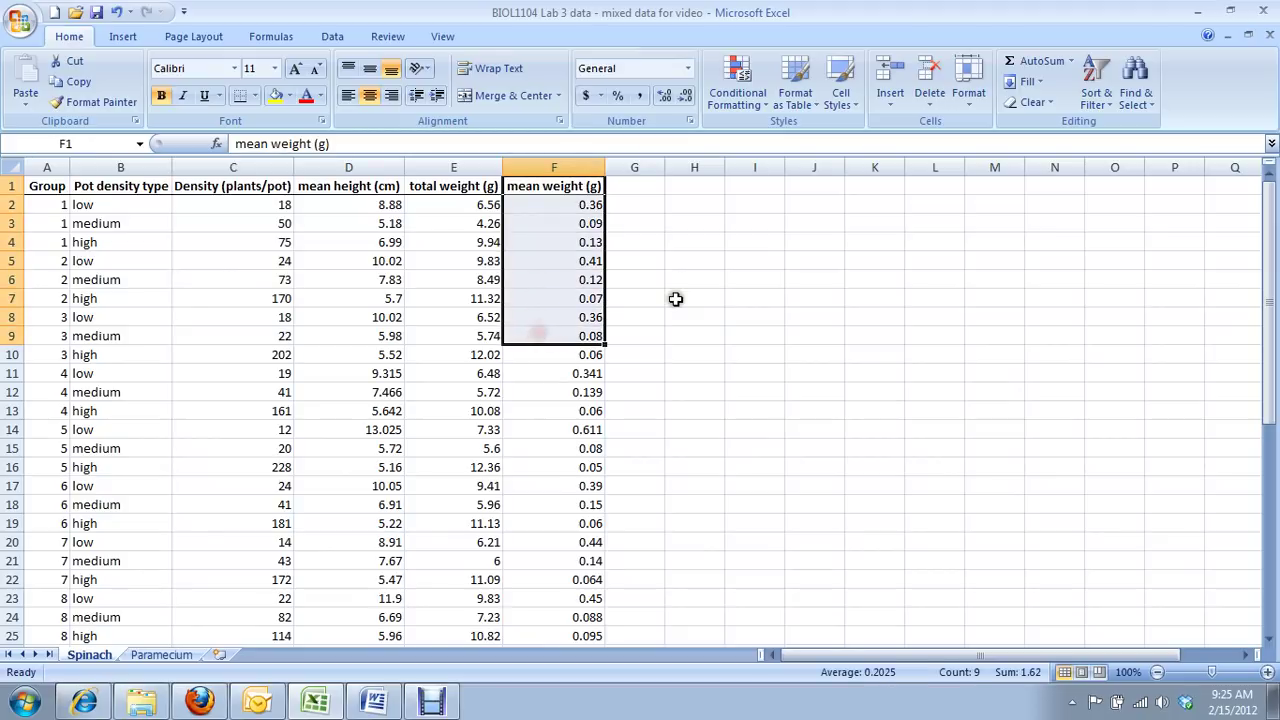
click(675, 299)
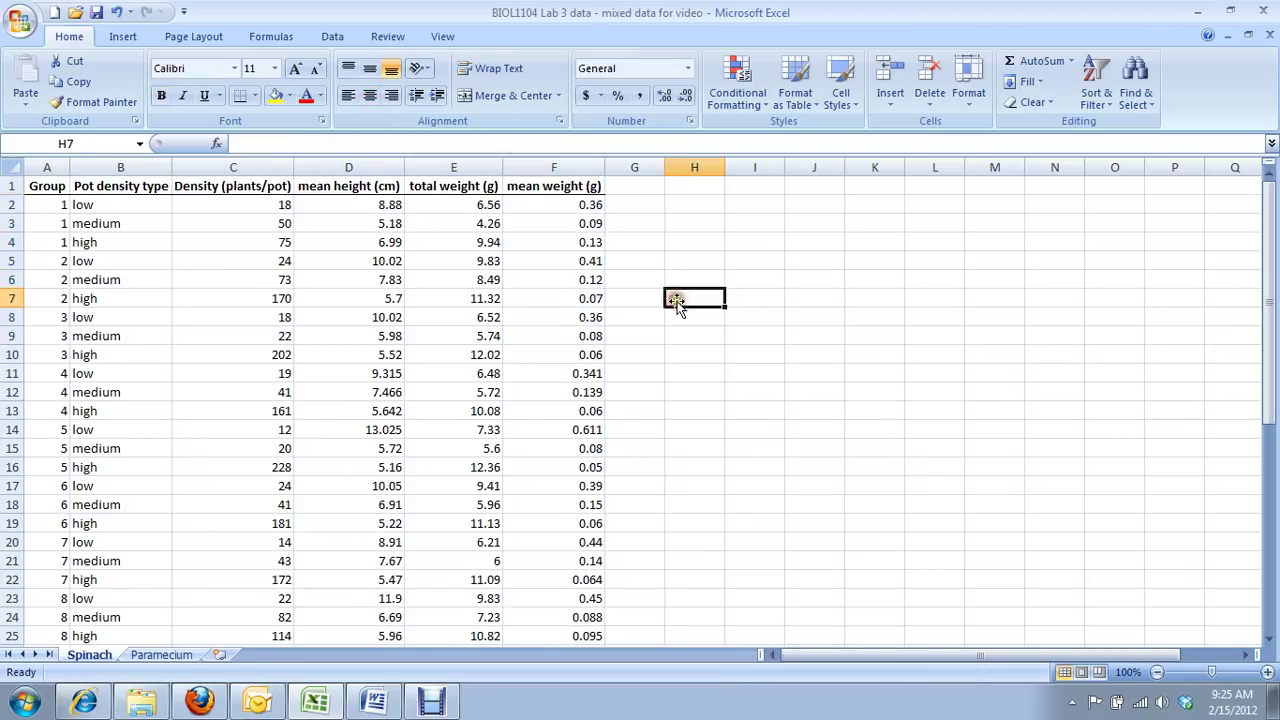
Examine the scatter chart of mean plant weight against density, revisit the arcsine article in Firefox, and return to Excel.
scroll(664, 343, down, 5)
scroll(664, 343, down, 3)
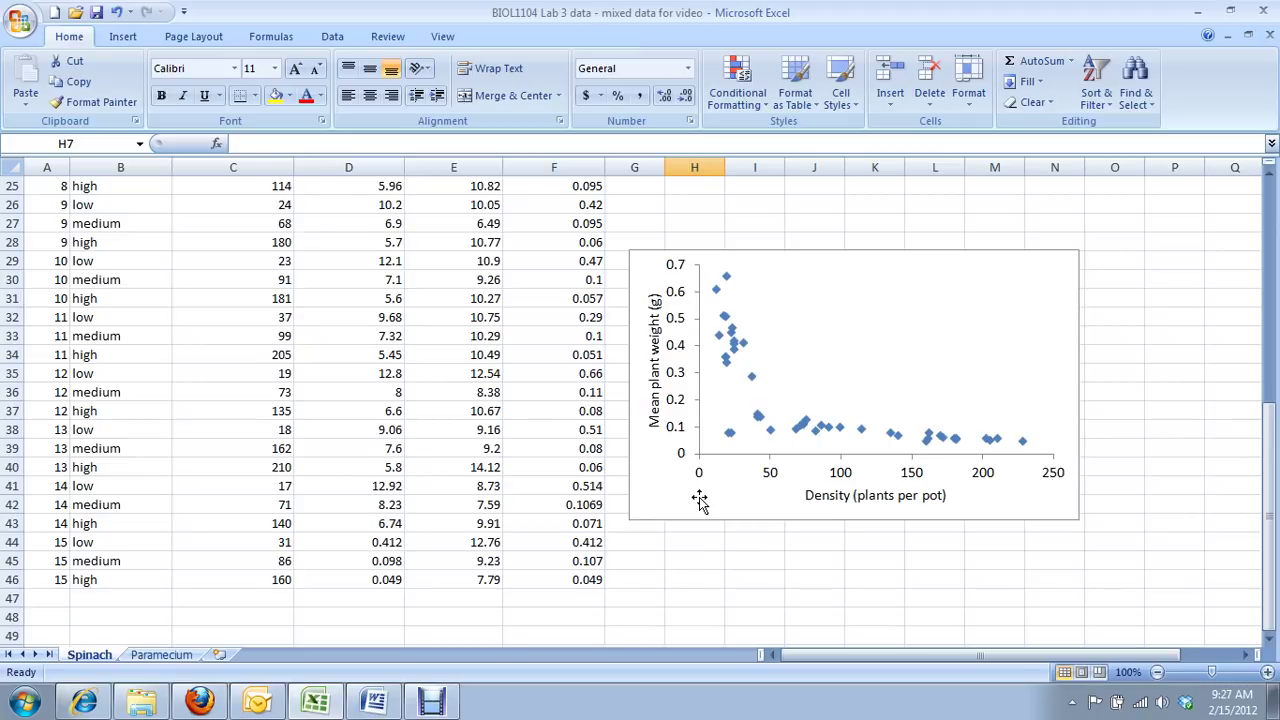
key(alt+Tab)
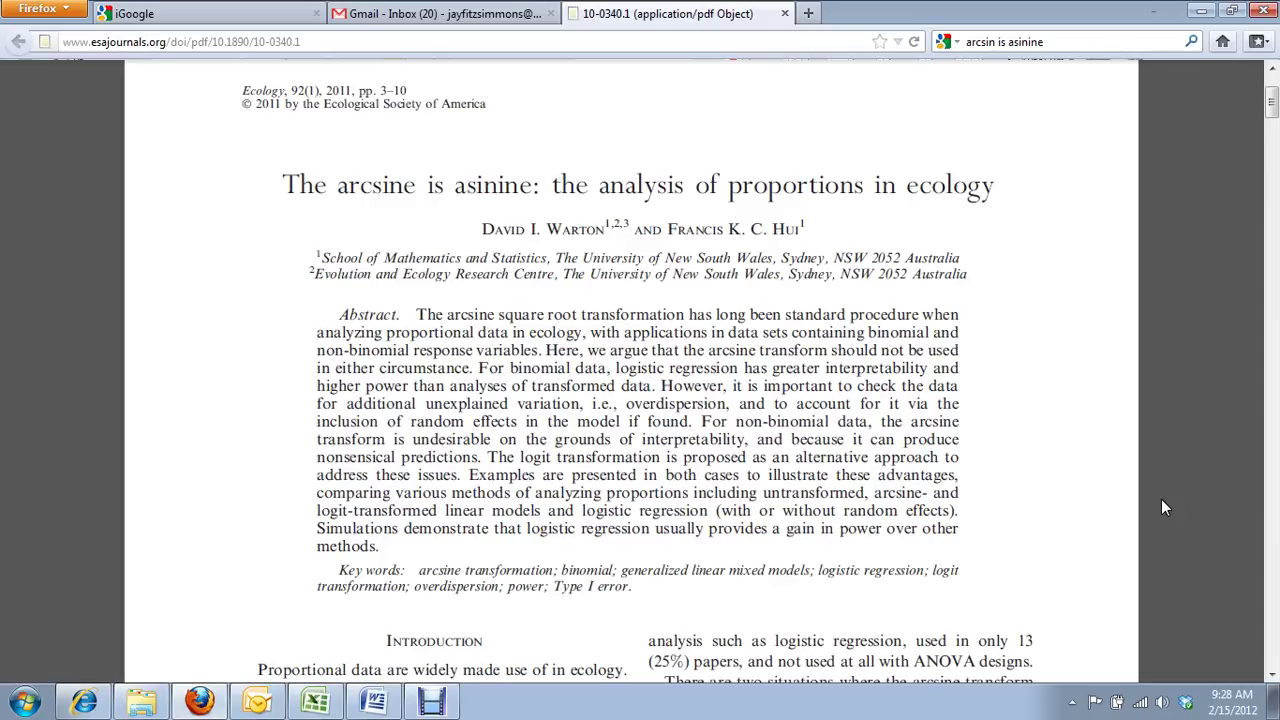
key(alt+Tab)
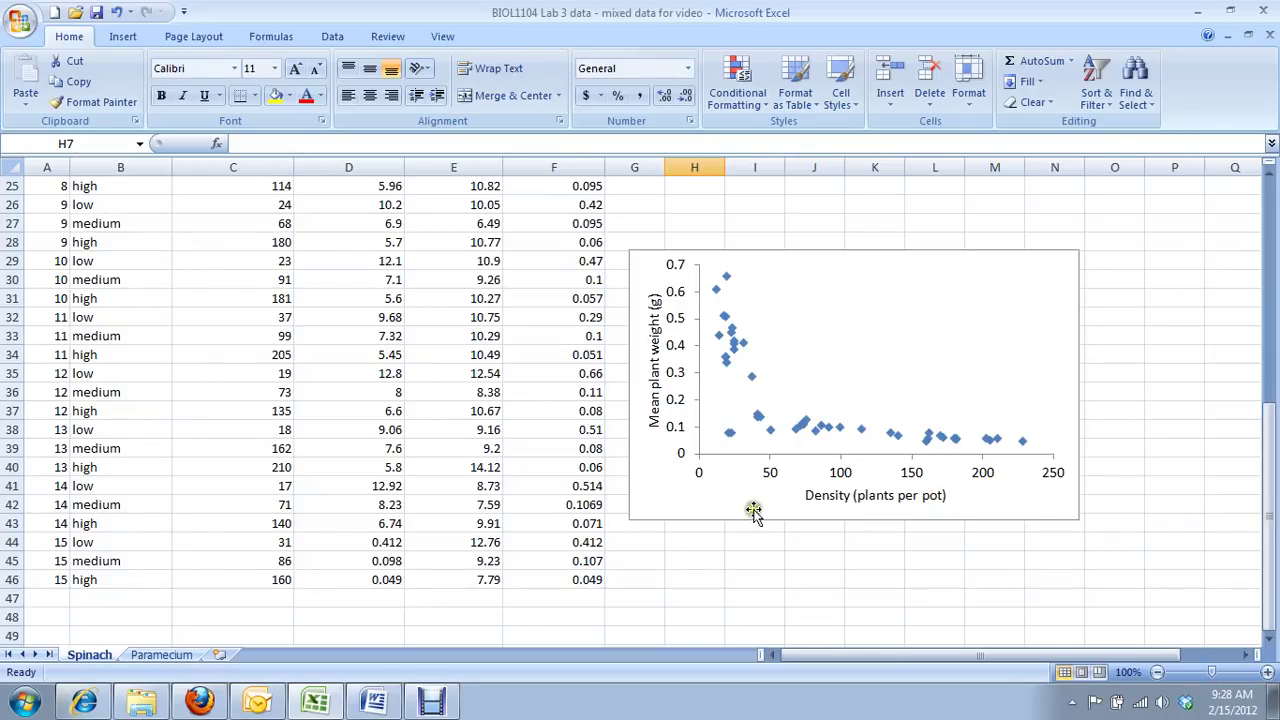
Delete the scatter chart of mean plant weight against density from the Spinach sheet.
click(684, 512)
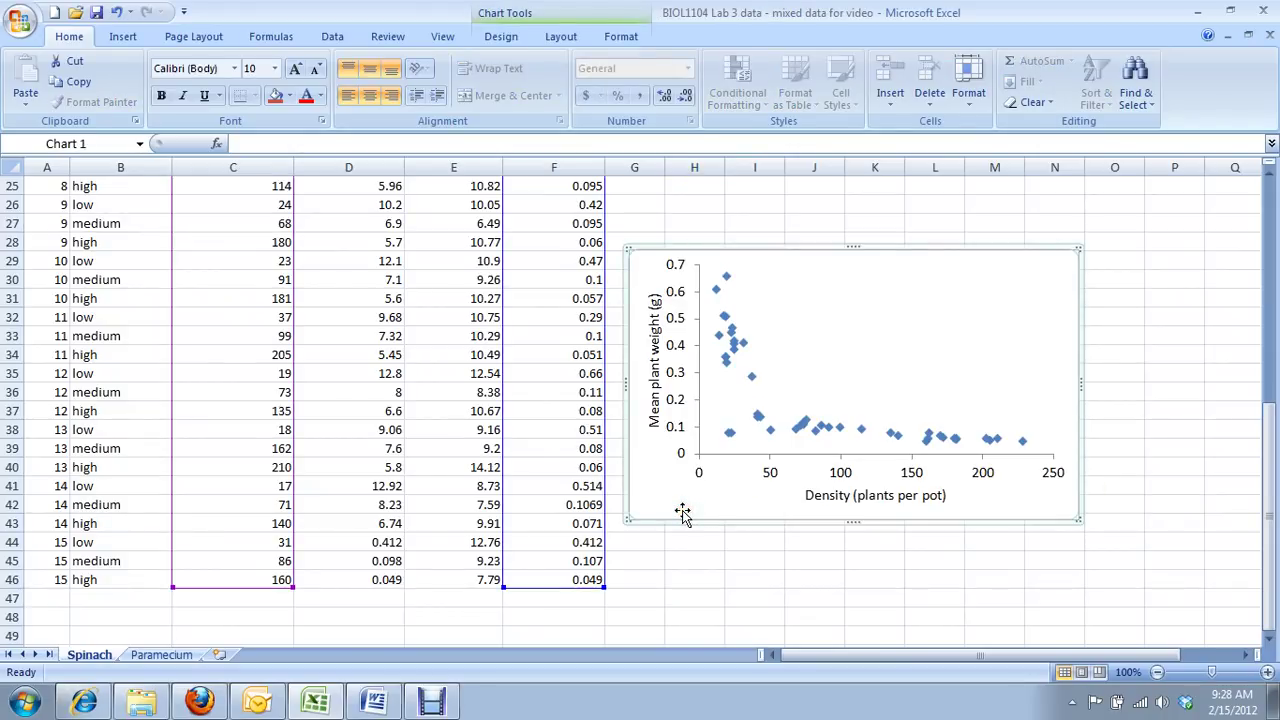
key(Delete)
scroll(690, 480, up, 8)
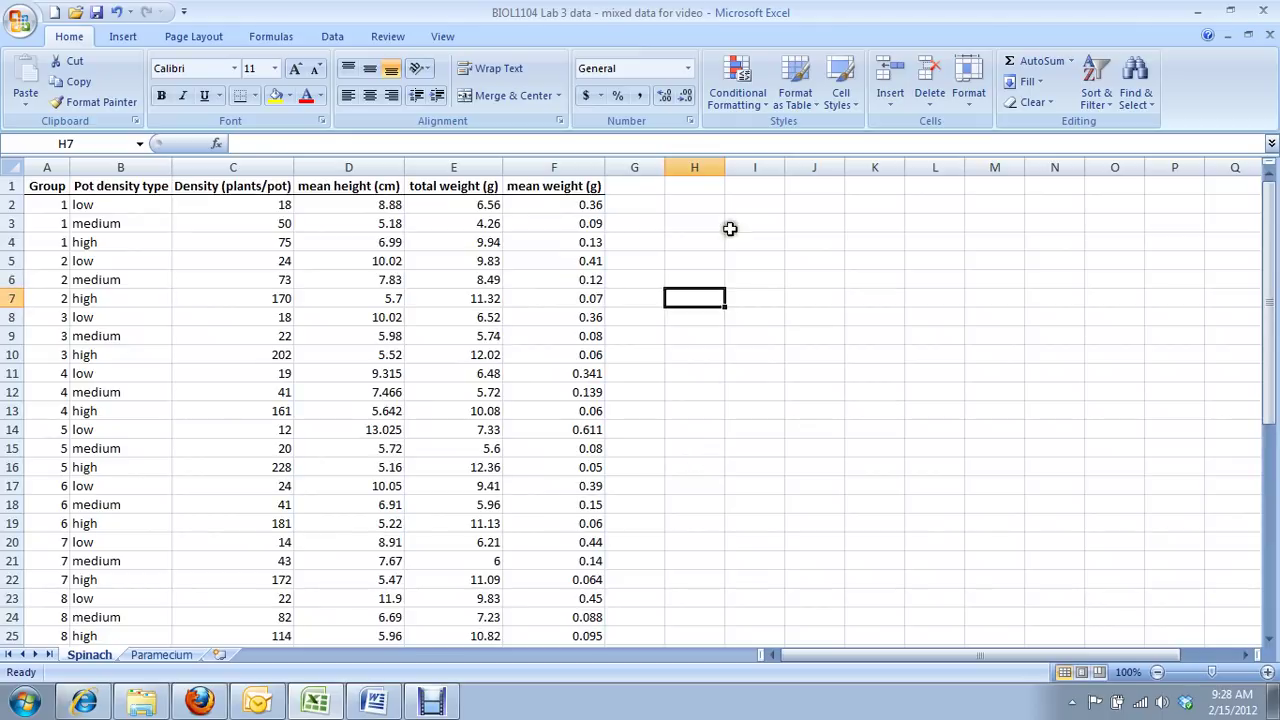
Enter the column headers Log(dens) in H1 and log(mnht) in I1.
click(716, 188)
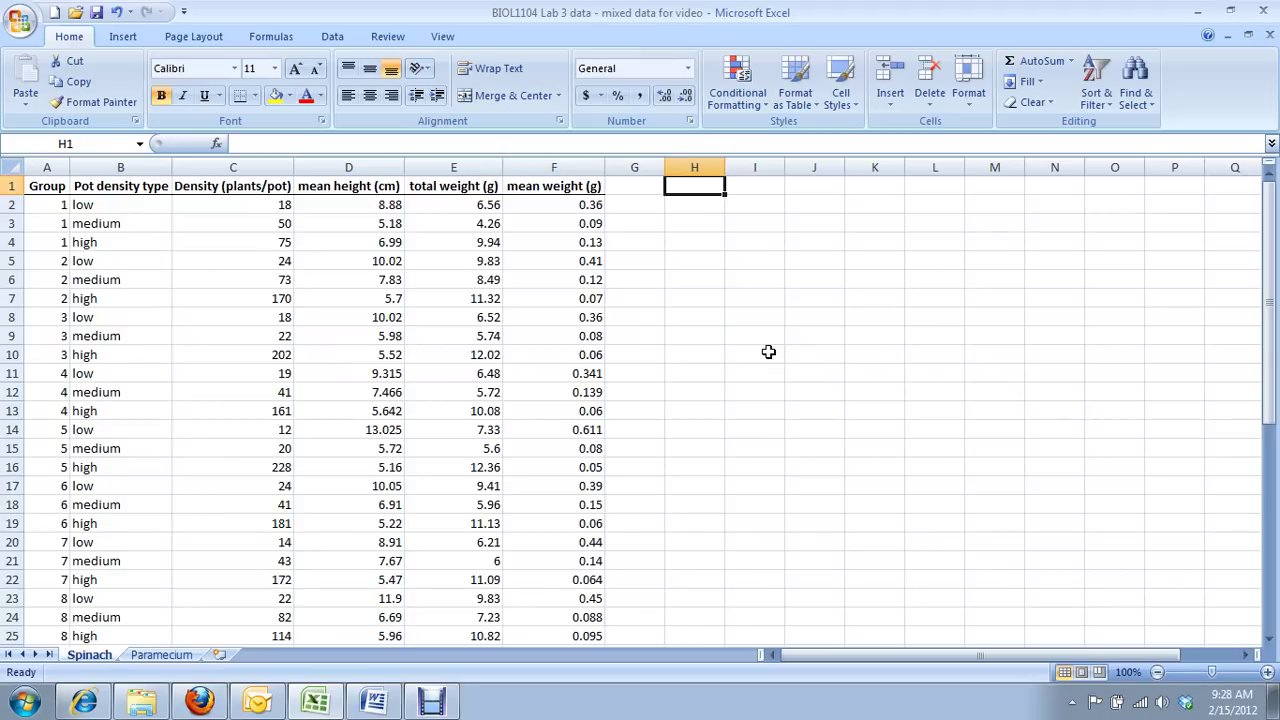
text(Log()
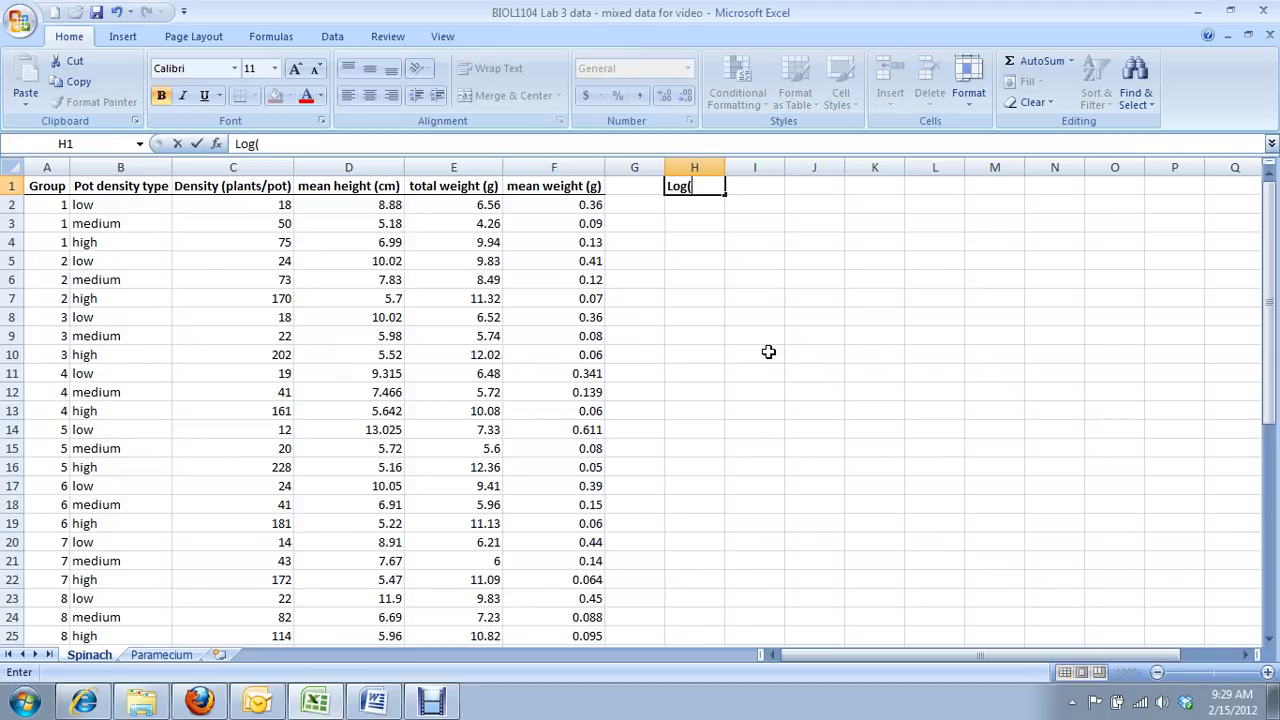
text(dens))
key(Tab)
text(log()
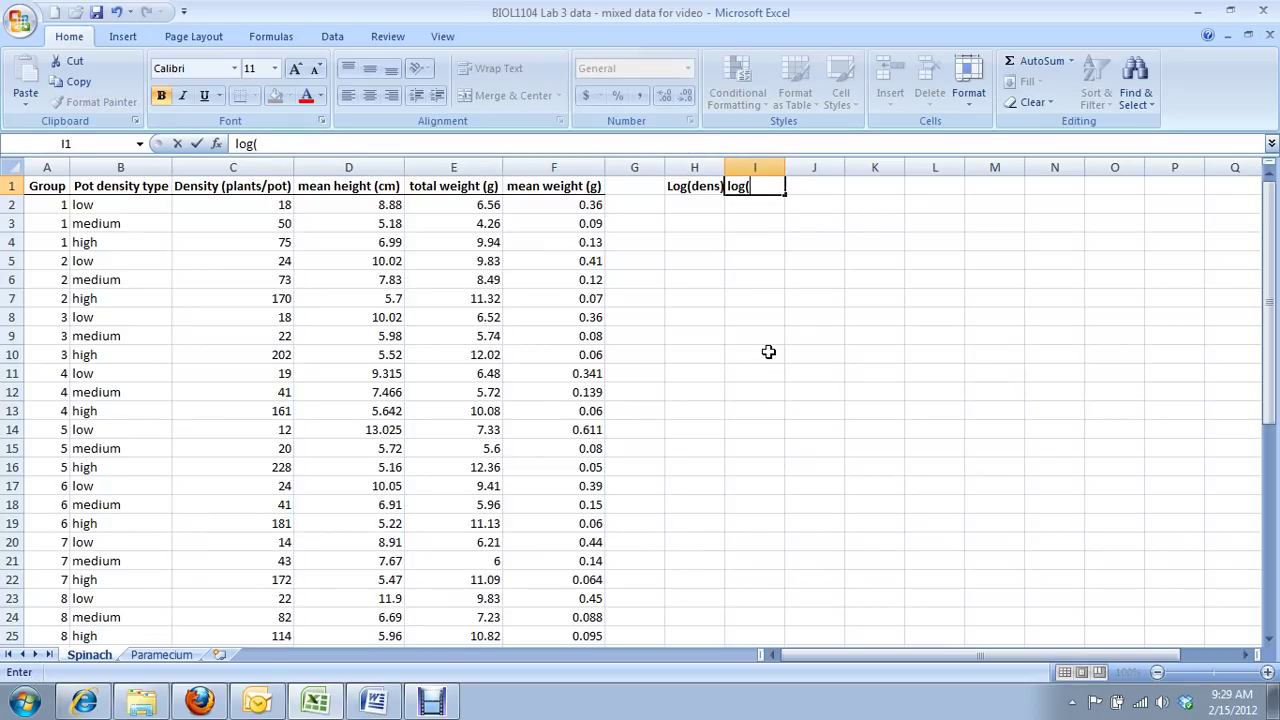
text(mnht)
key(Tab)
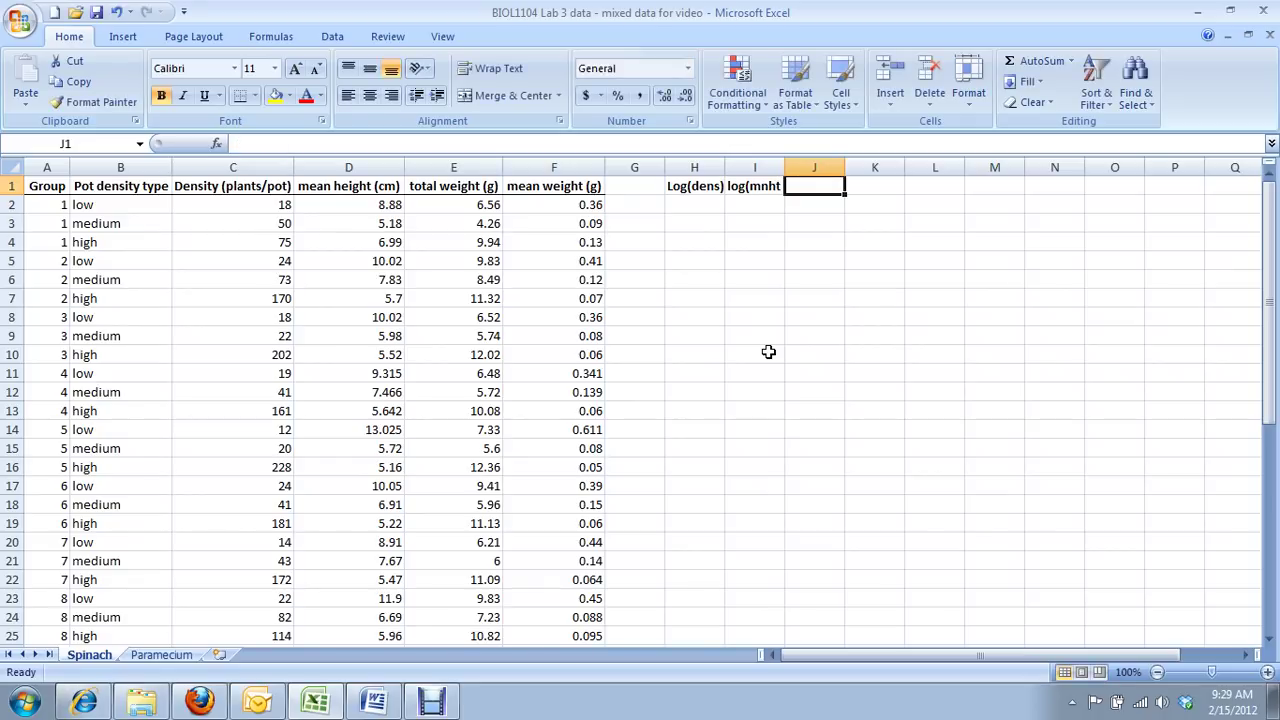
text(\)
key(Left)
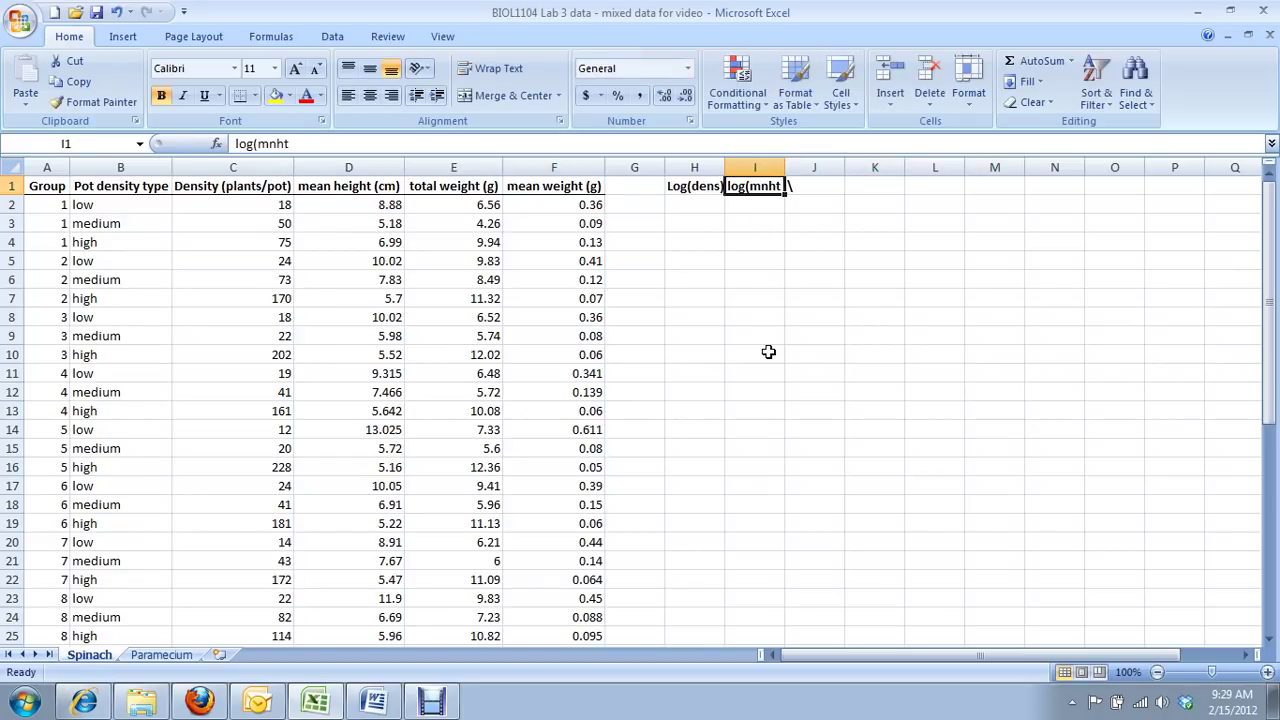
key(F2)
text())
key(Tab)
Enter the column headers log(ttwt) in J1 and log(mnwt) in K1.
text(l)
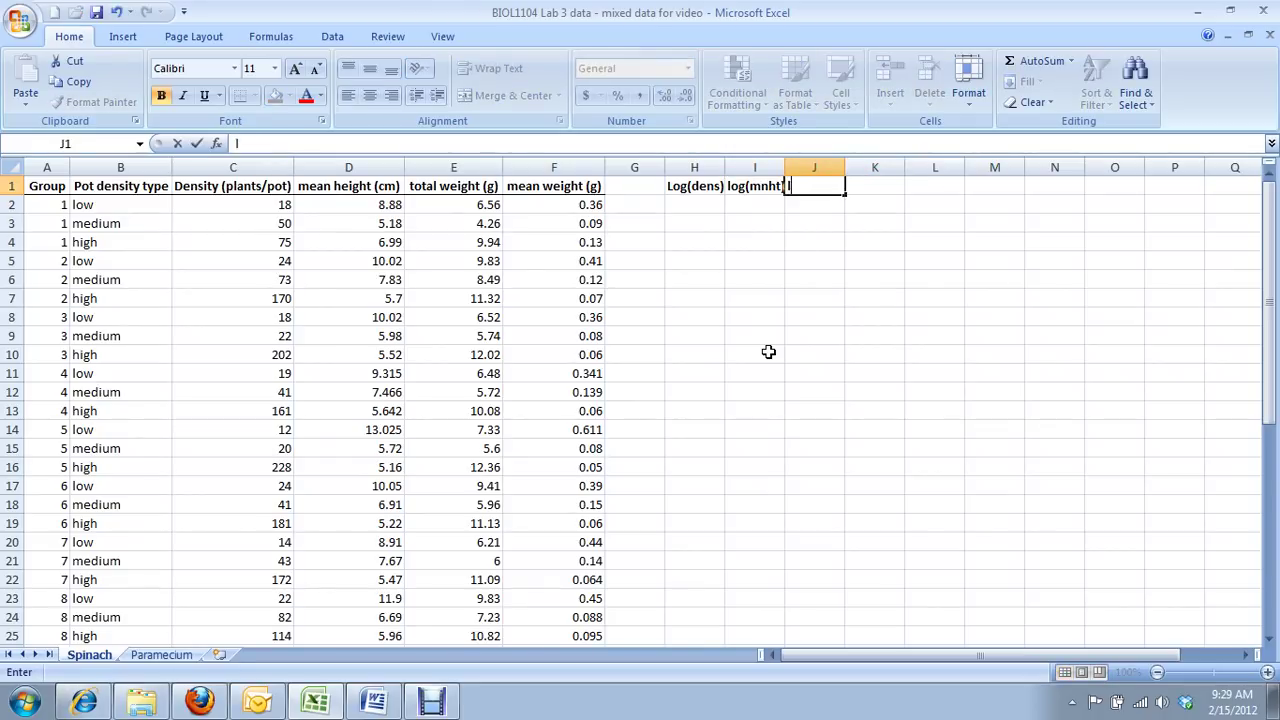
text(og(ttwt))
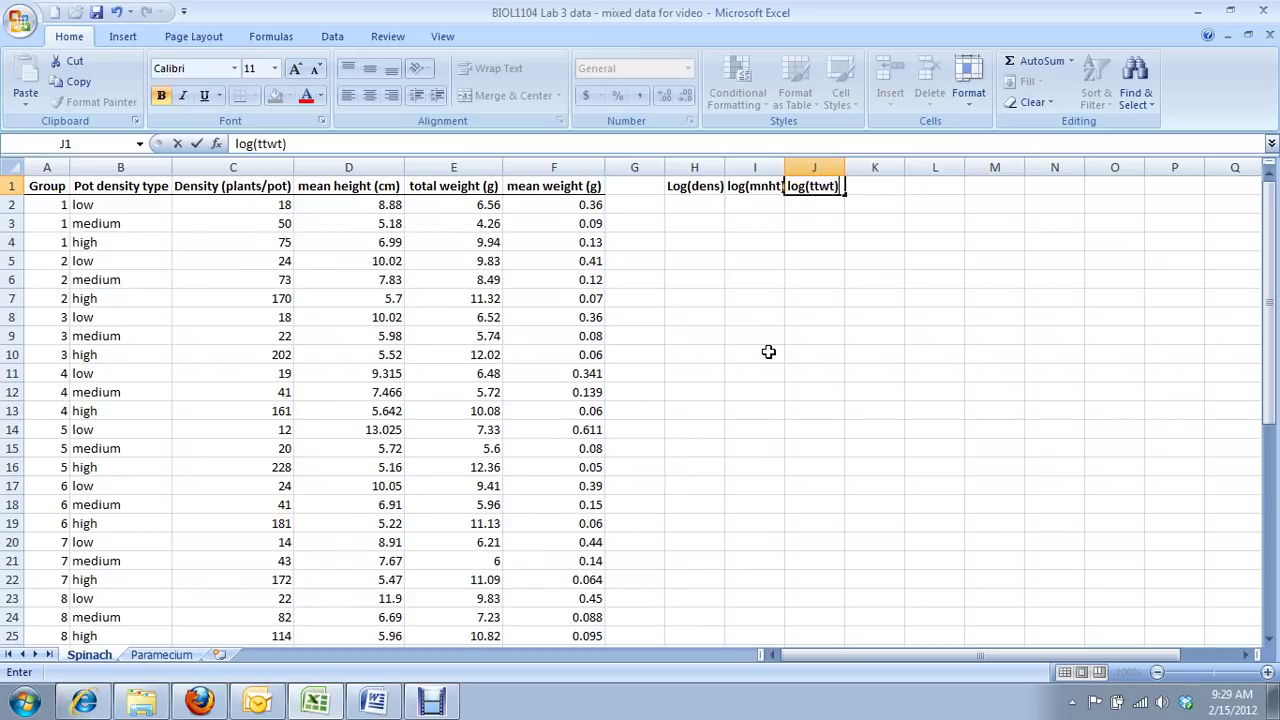
key(Tab)
text(log()
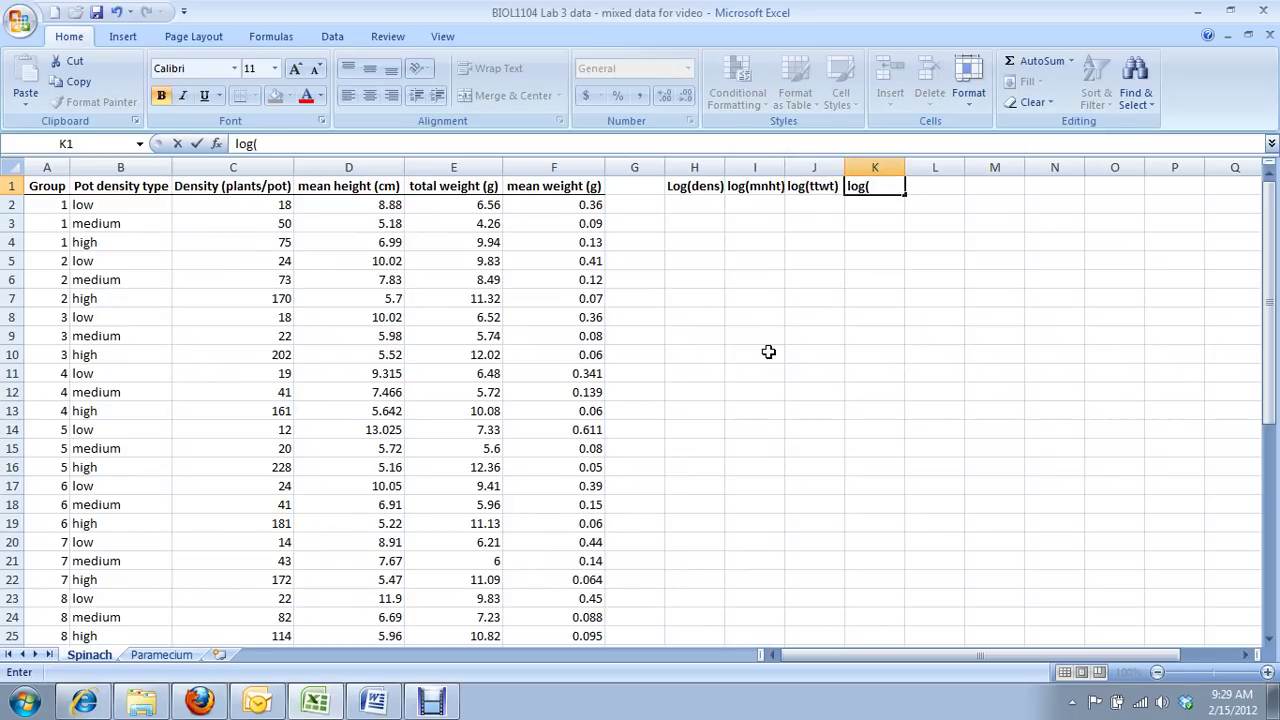
text(mnwt))
key(Return)
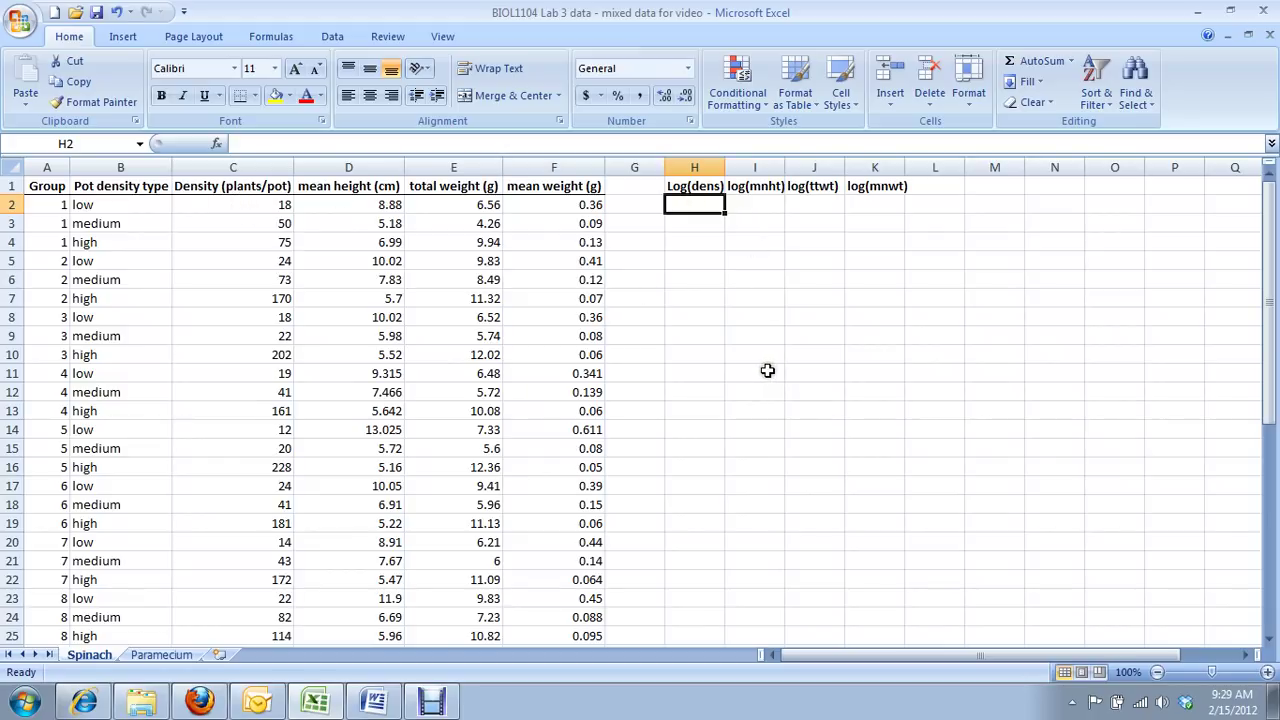
Enter the formula =LOG10(C2) in H2 to take the base-10 logarithm of the first density value.
text(=)
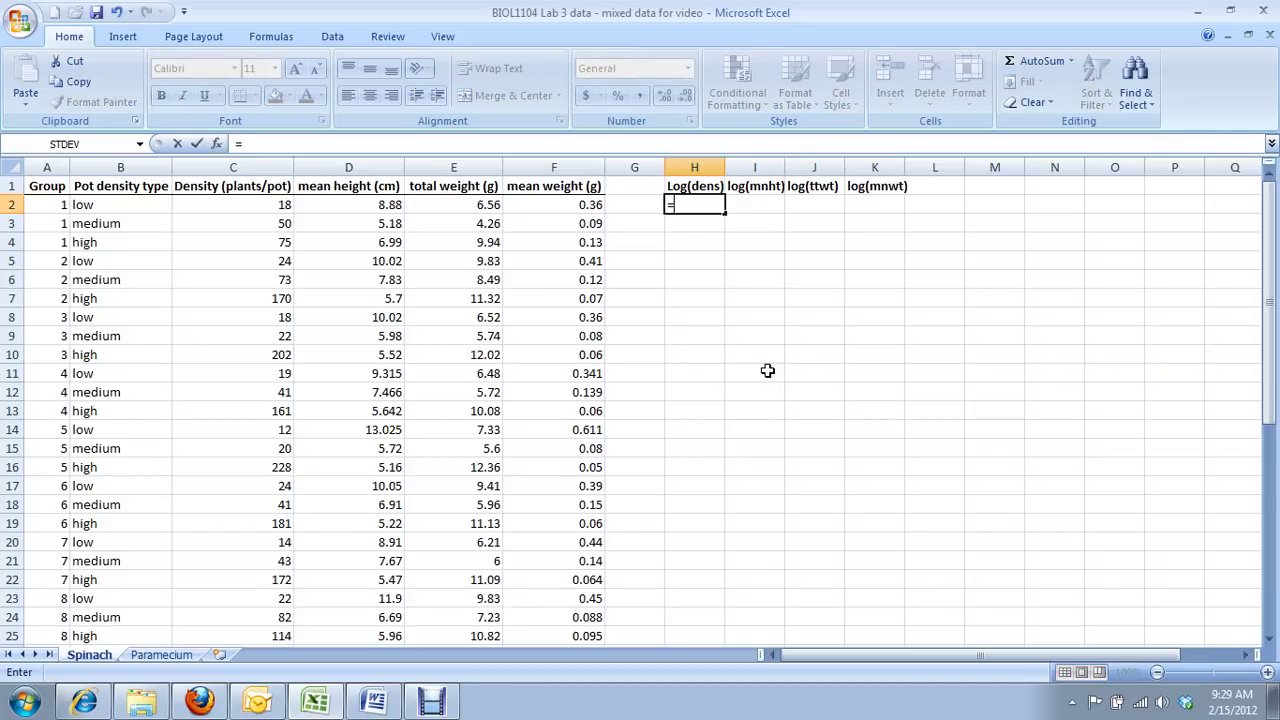
text(log)
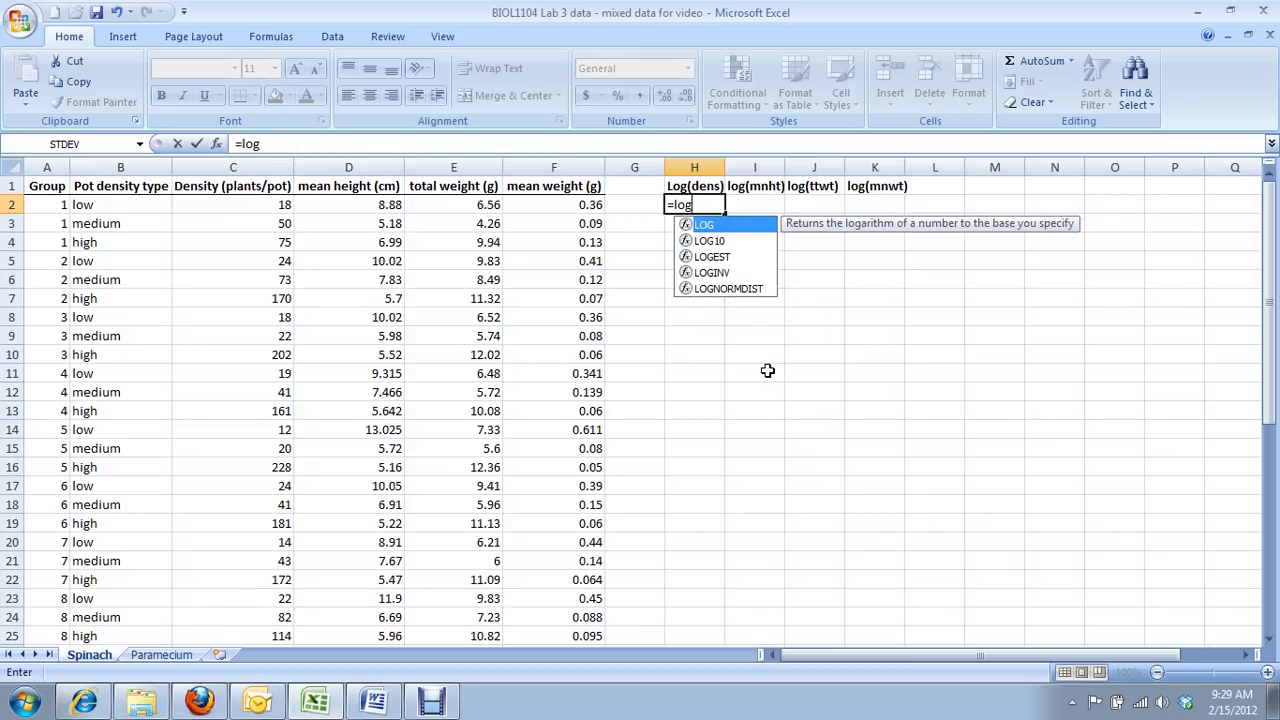
click(755, 242)
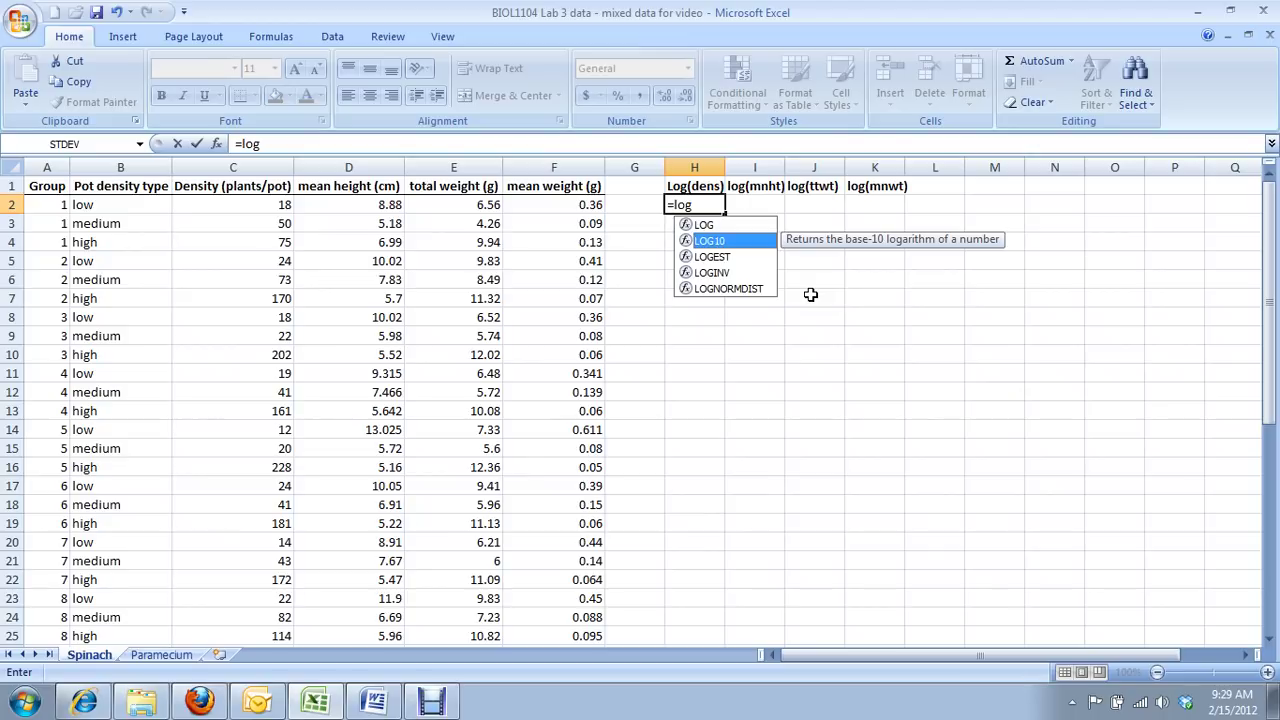
key(Tab)
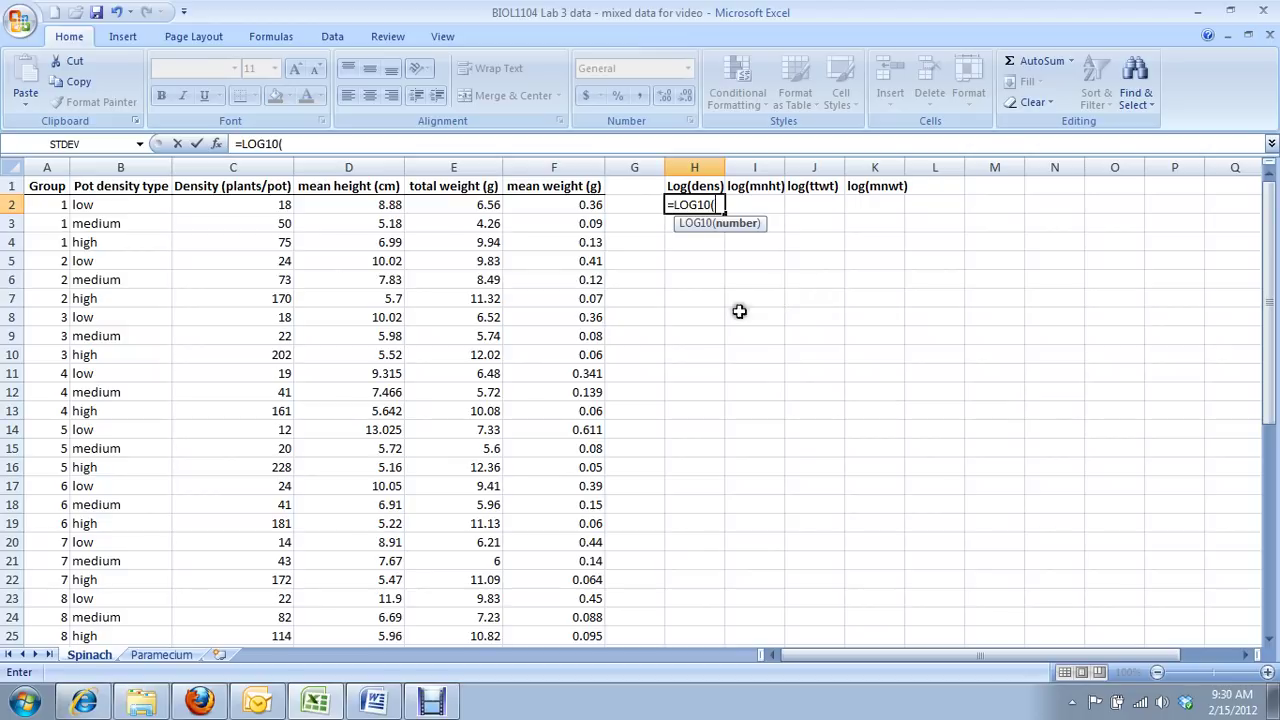
click(266, 203)
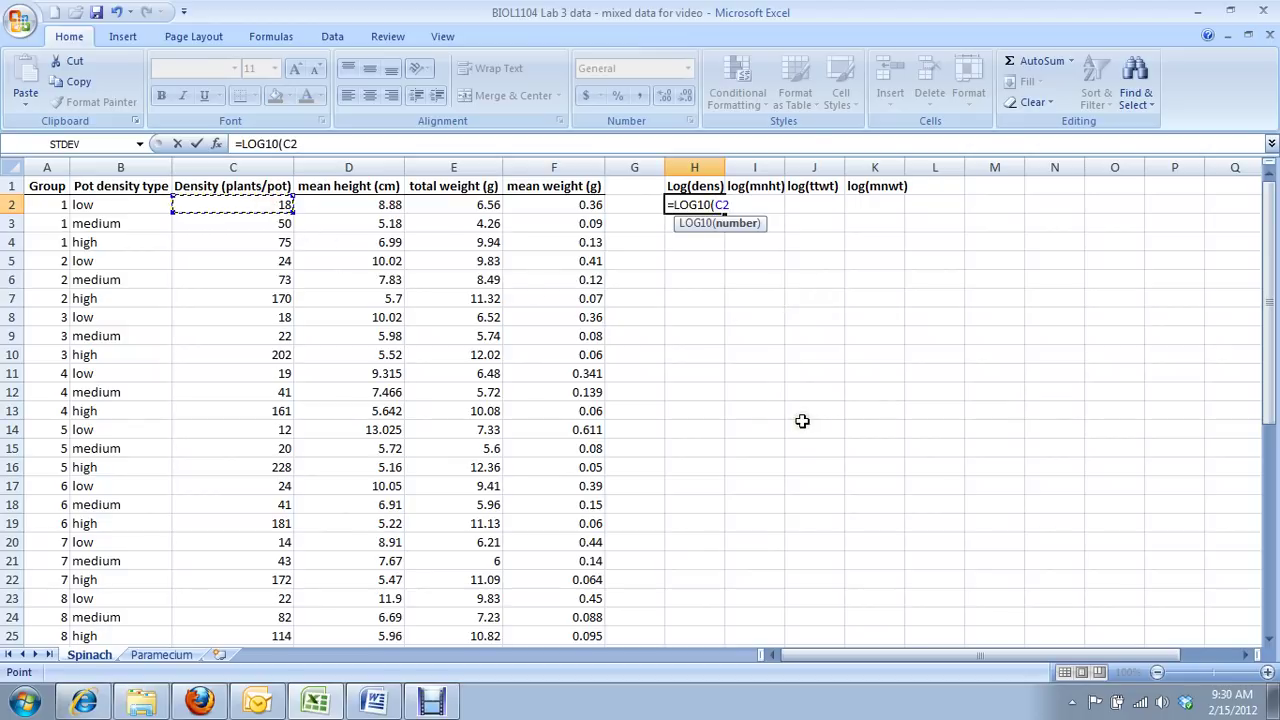
text())
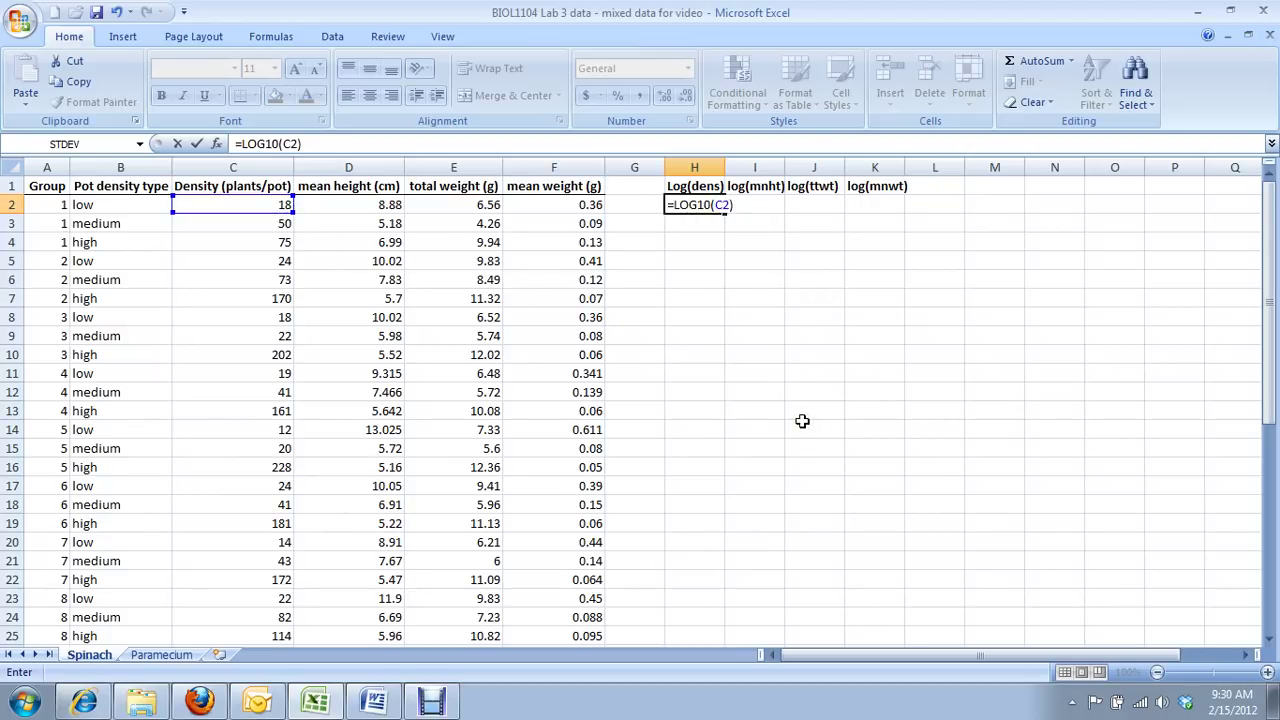
key(Return)
Fill the H2 formula across to K2 and check the cell reference in each copied formula.
key(Up)
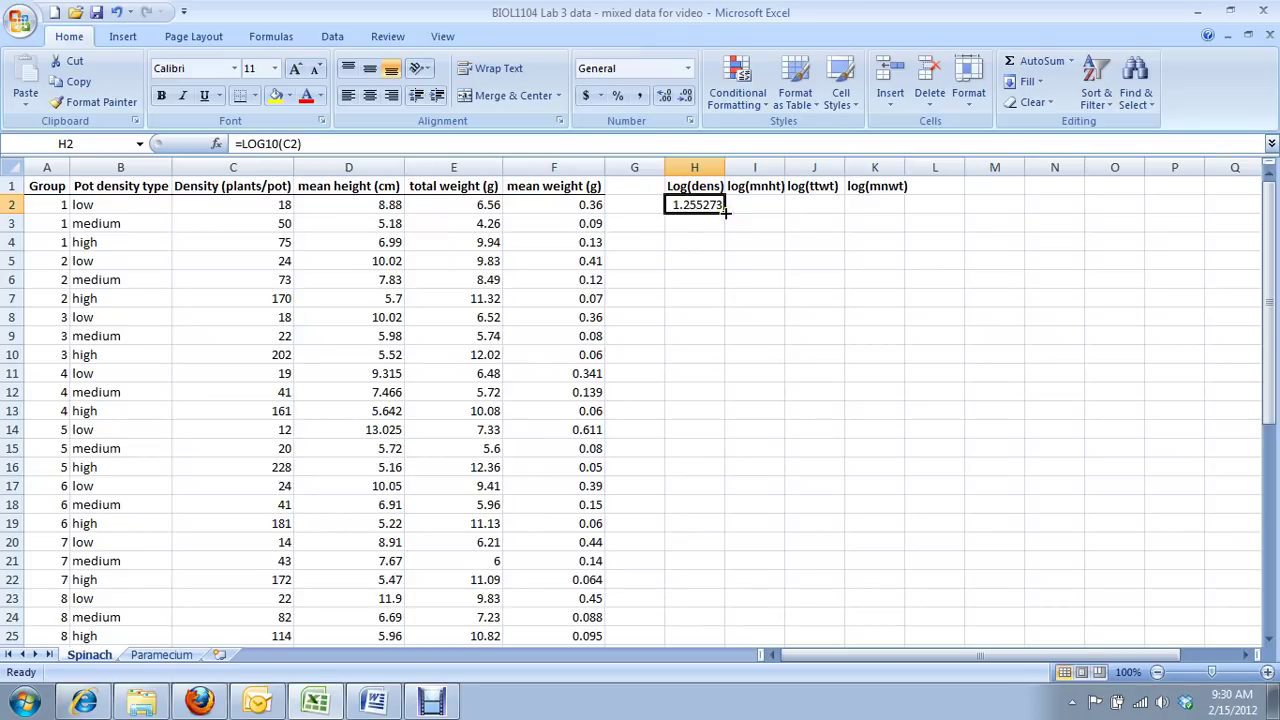
drag(727, 211, 906, 212)
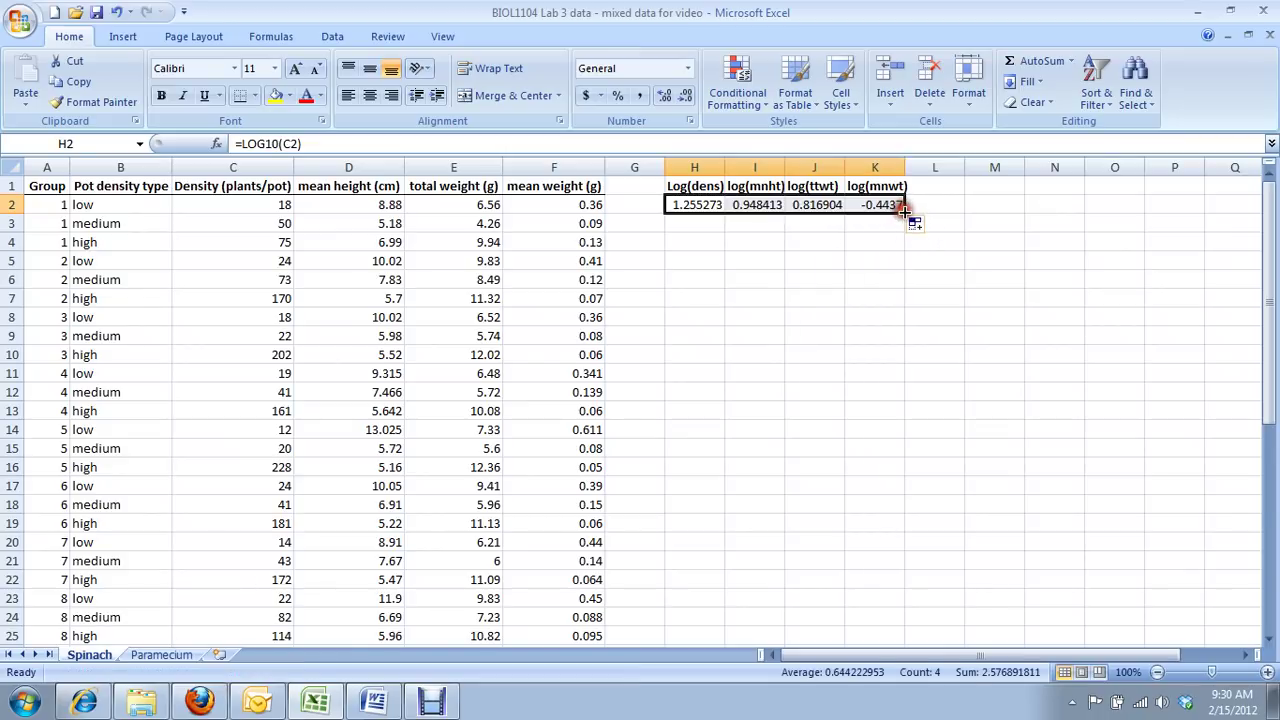
click(688, 204)
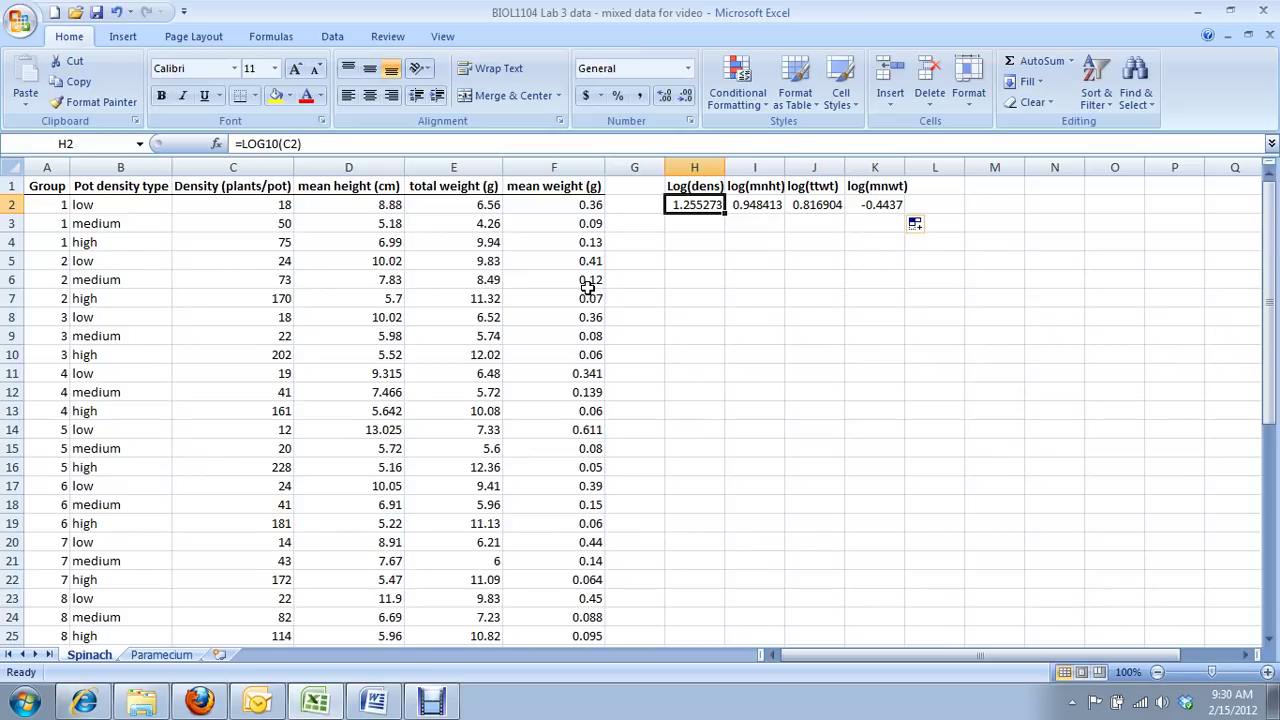
key(Right)
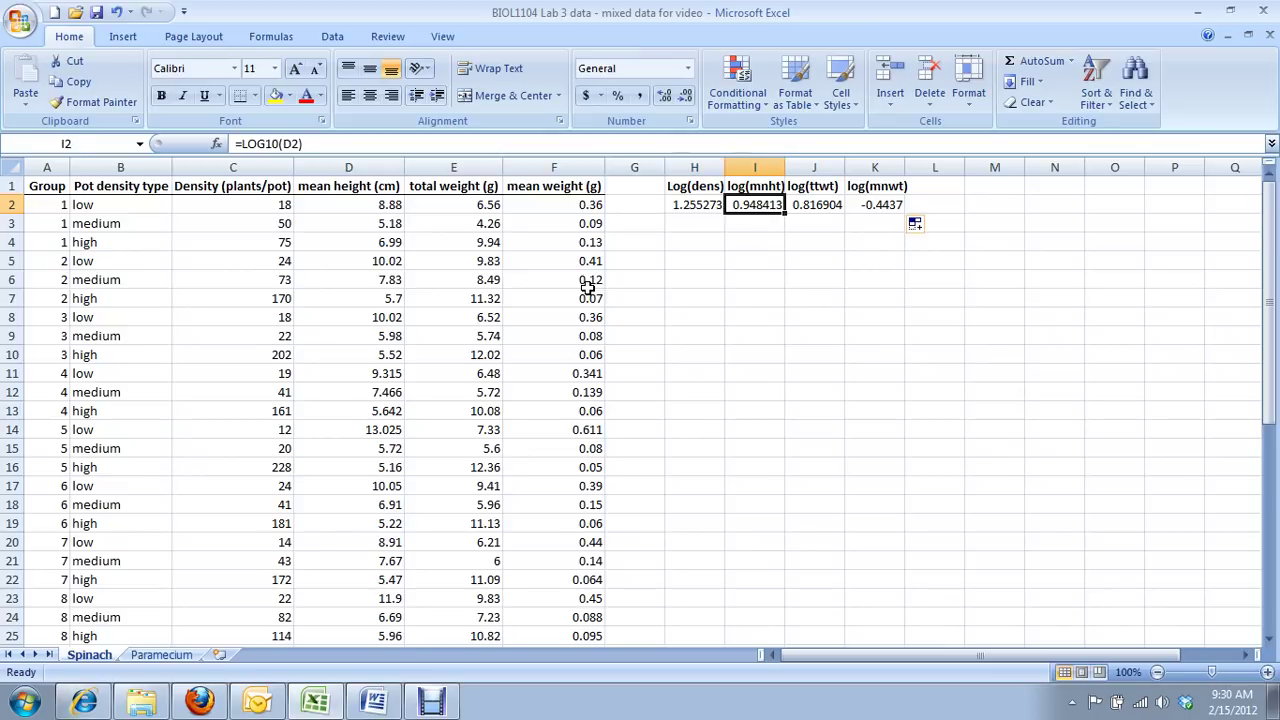
key(Right)
key(Right)
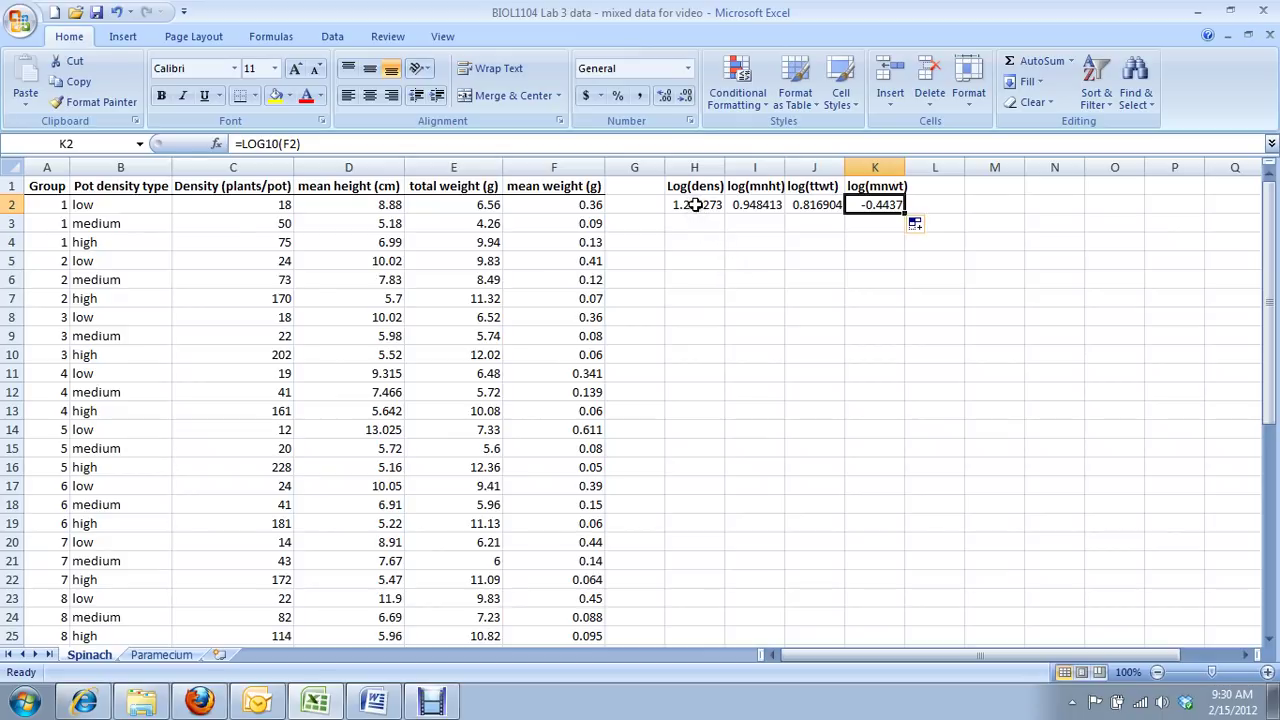
Fill the log formulas in H2:K2 down to row 46.
drag(696, 207, 906, 211)
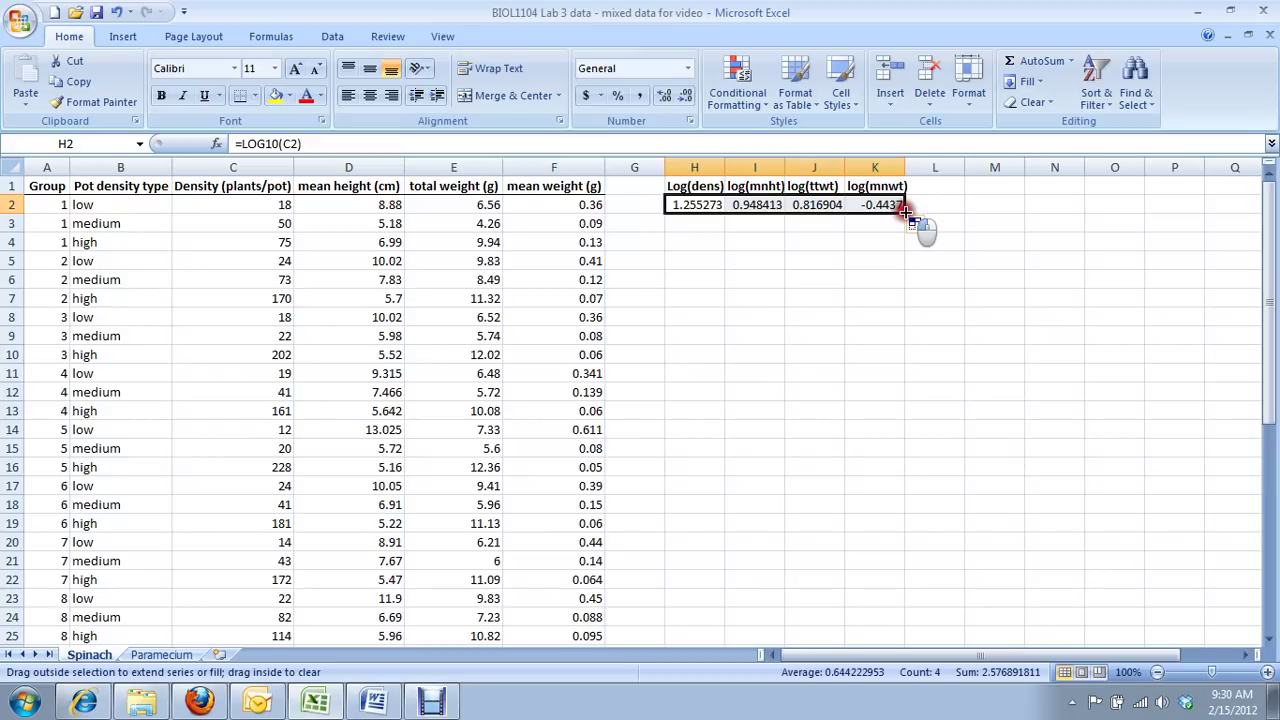
drag(905, 211, 904, 623)
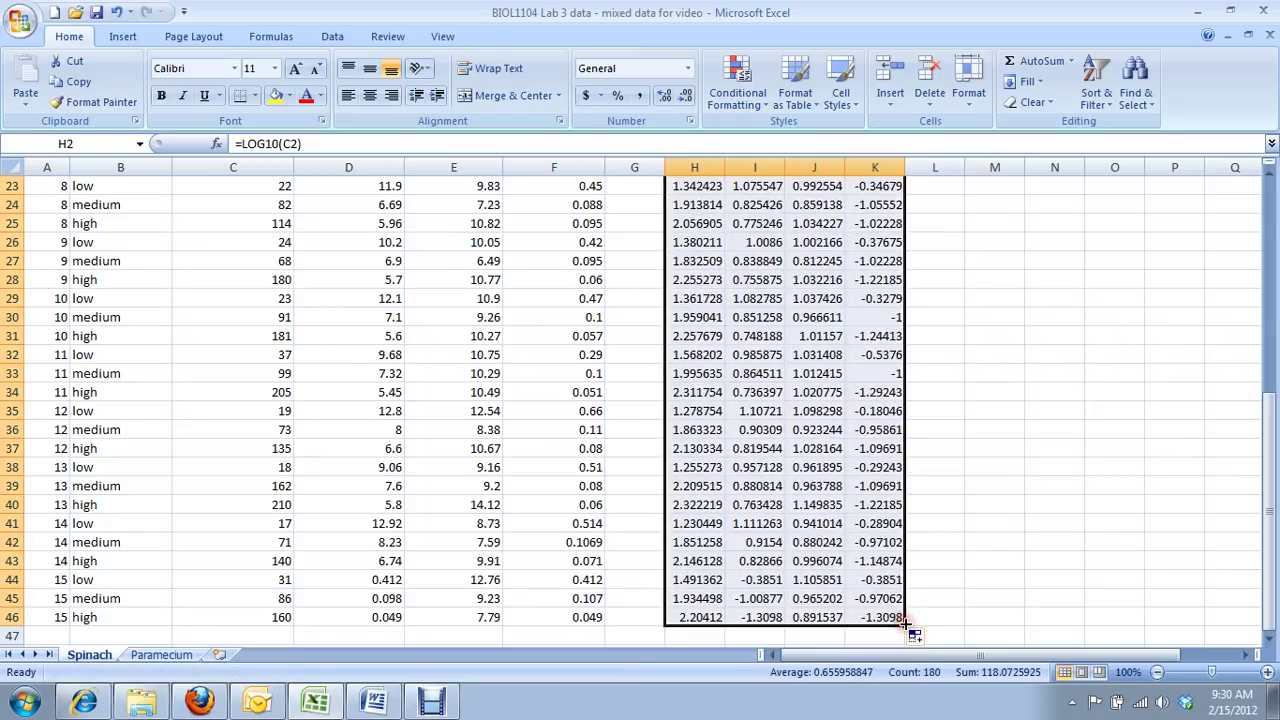
scroll(837, 514, up, 7)
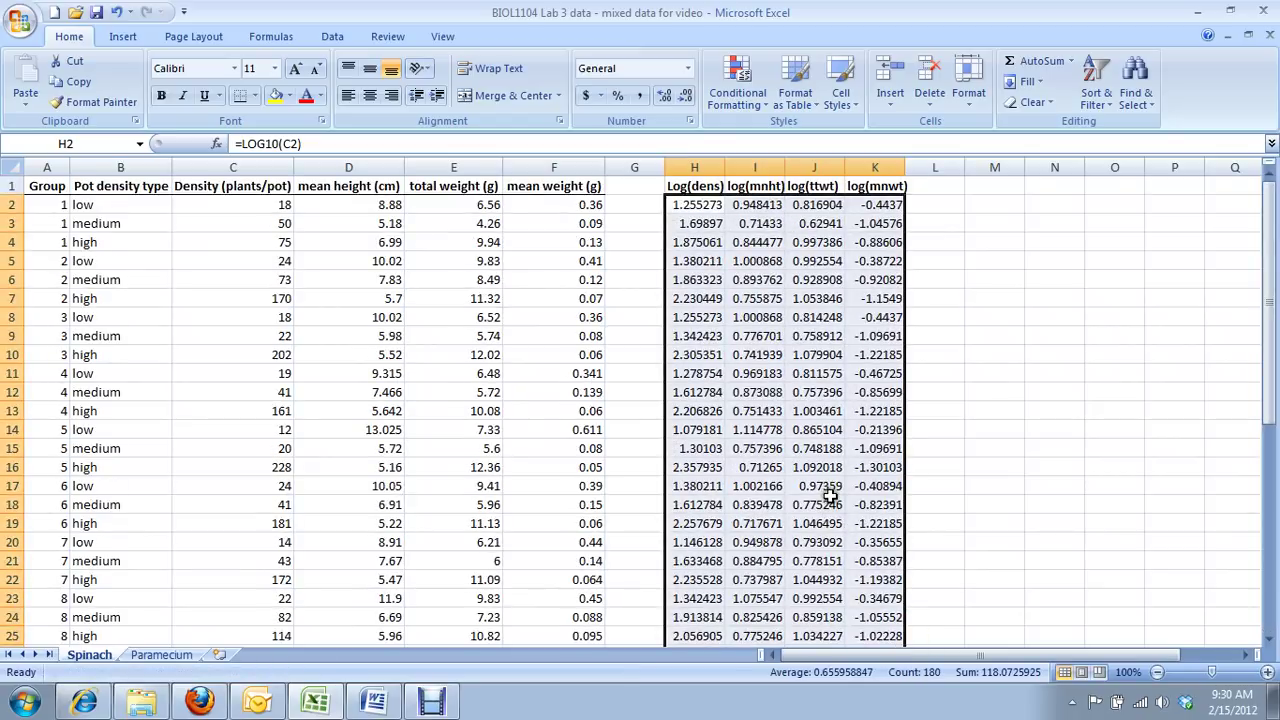
Insert an empty markers-only scatter chart and place it beside the log-transformed columns, near the top of the sheet.
click(978, 204)
drag(1009, 657, 1237, 649)
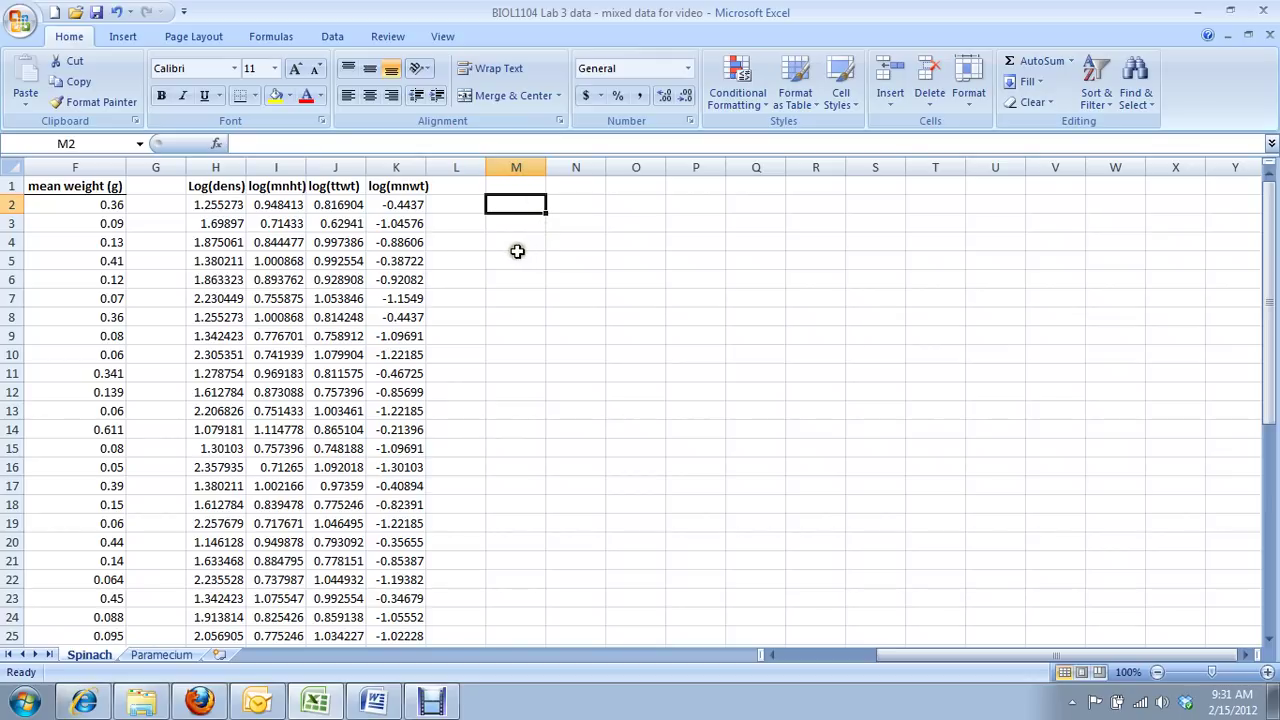
click(121, 36)
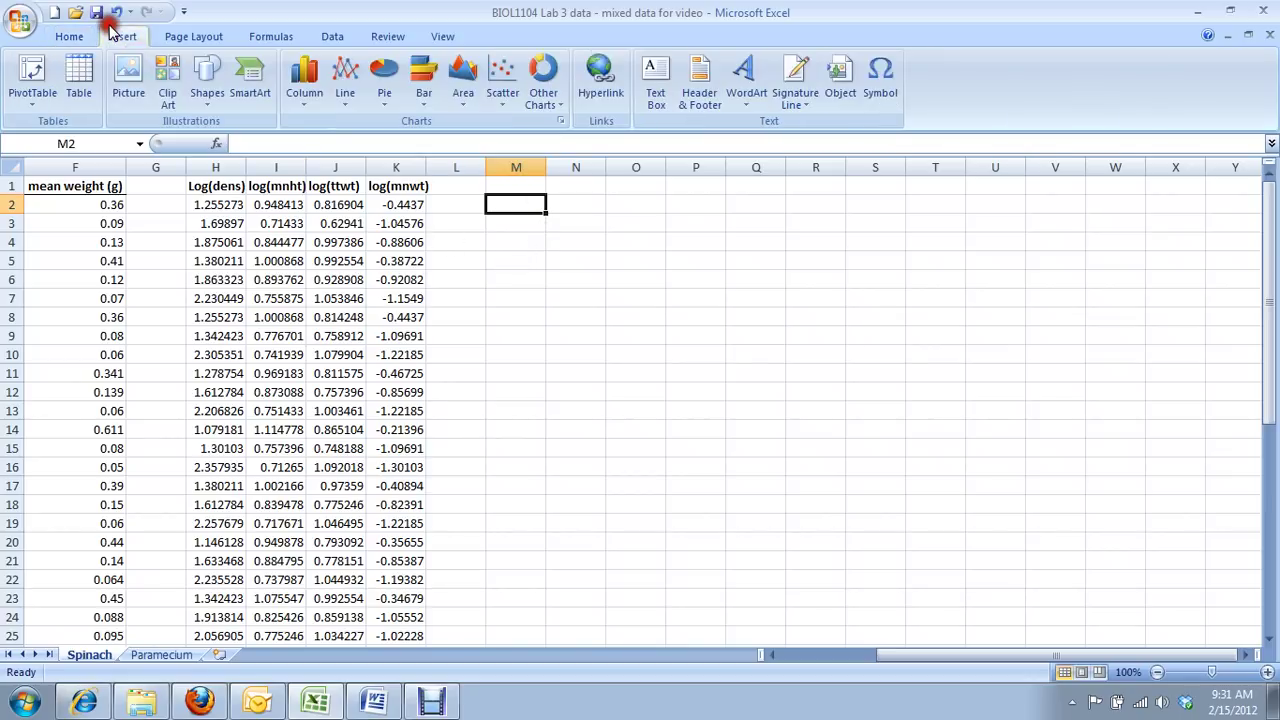
click(499, 113)
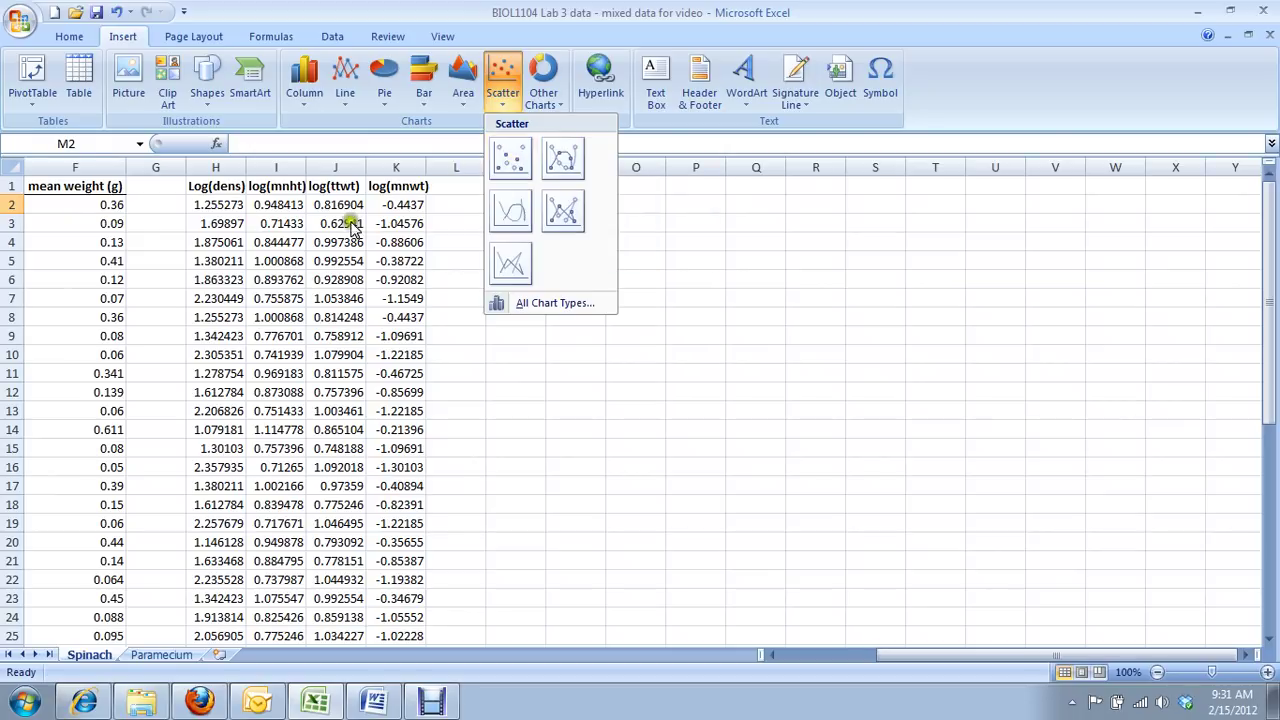
click(506, 156)
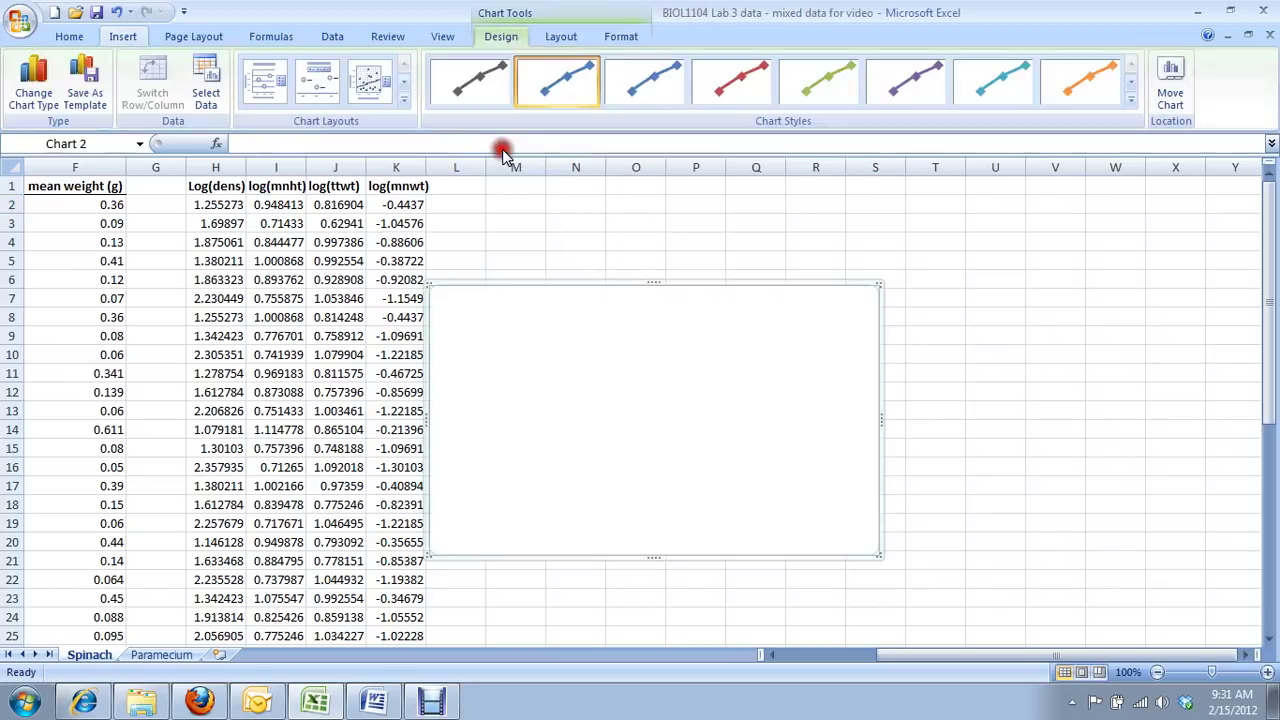
drag(581, 239, 597, 200)
Add an unnamed data series to the chart with the log density values in H2:H46 as its X values.
click(205, 85)
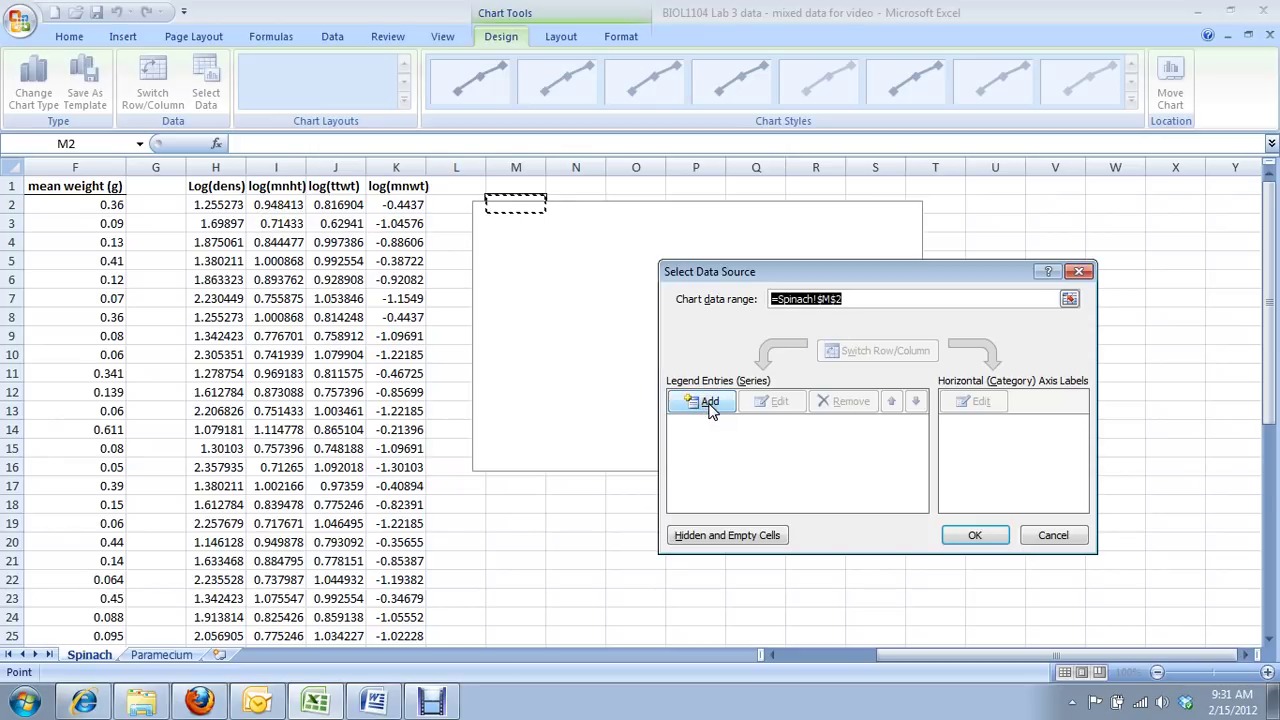
click(705, 402)
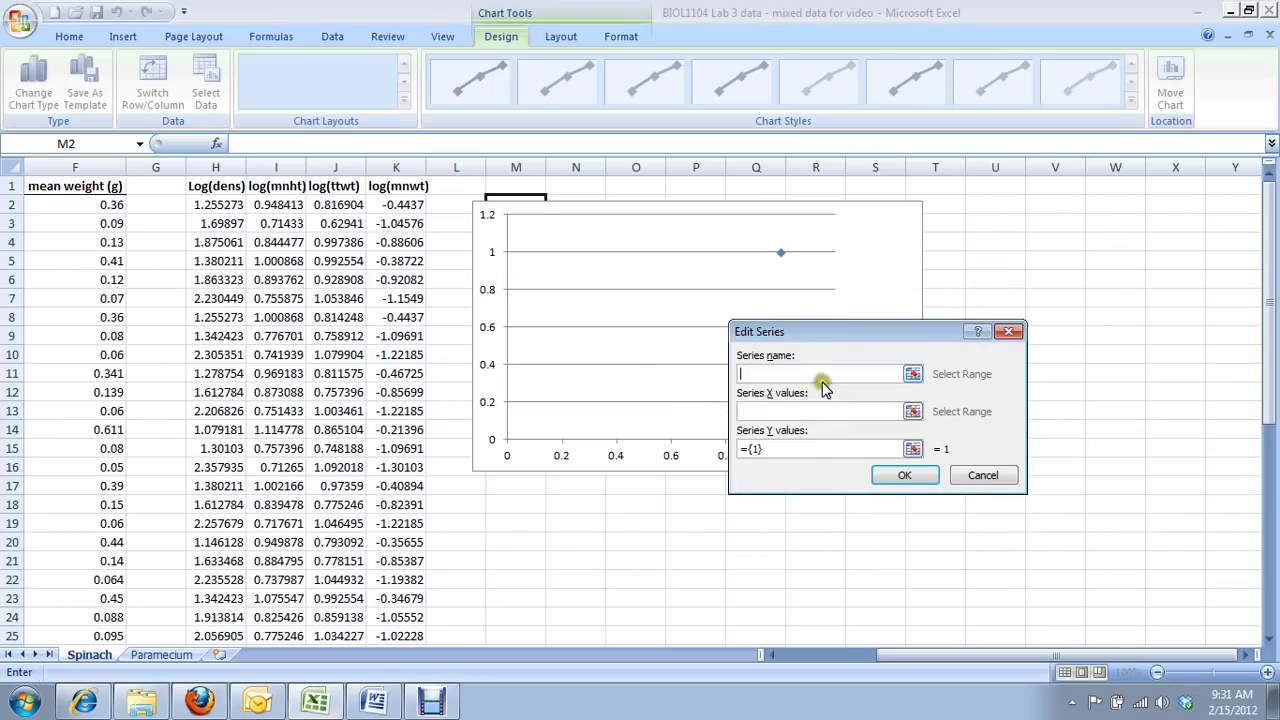
click(788, 372)
click(913, 413)
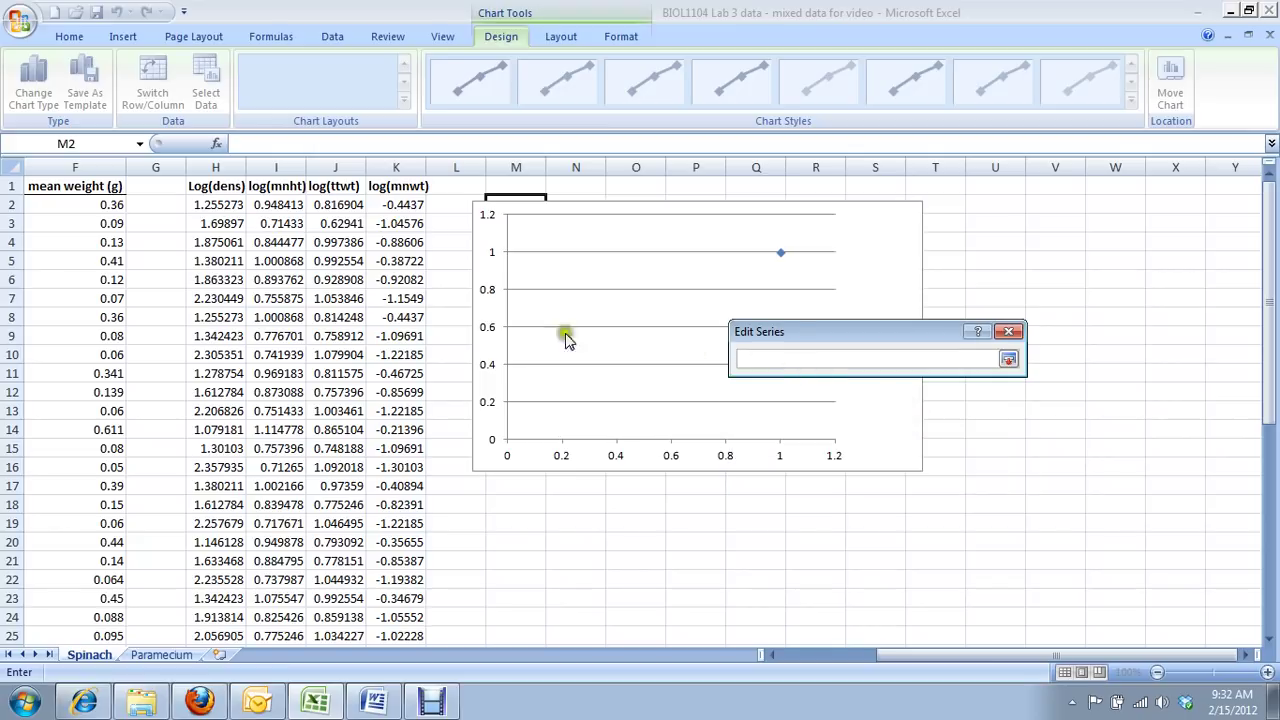
drag(224, 205, 229, 614)
click(1008, 359)
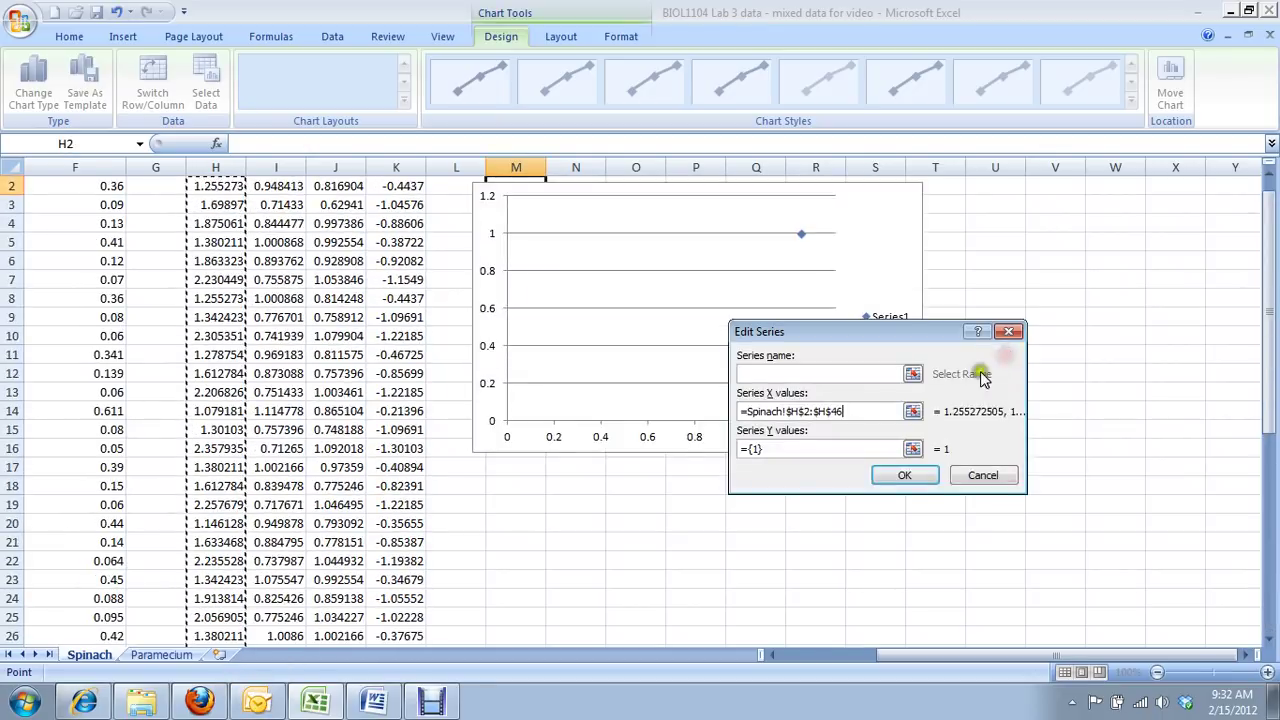
Set the series Y values to the log mean weight values in K2:K46 and apply the chart's data source.
click(912, 450)
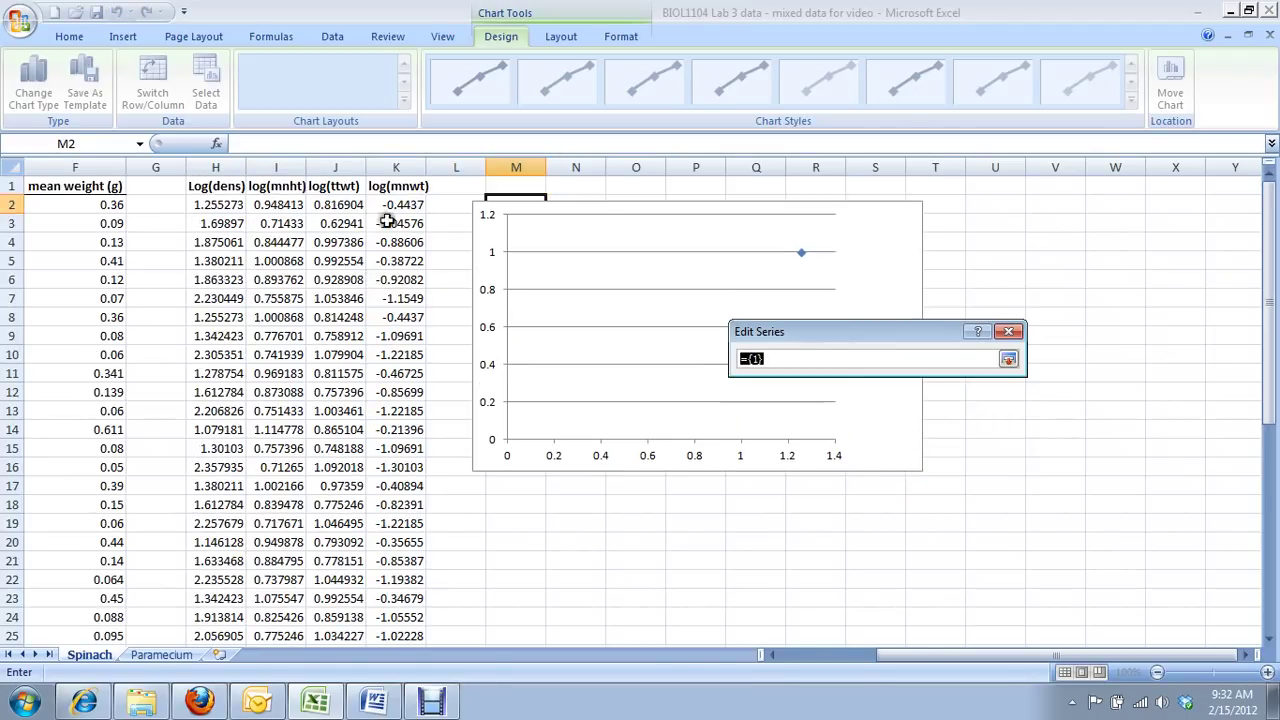
drag(390, 205, 400, 614)
click(1008, 358)
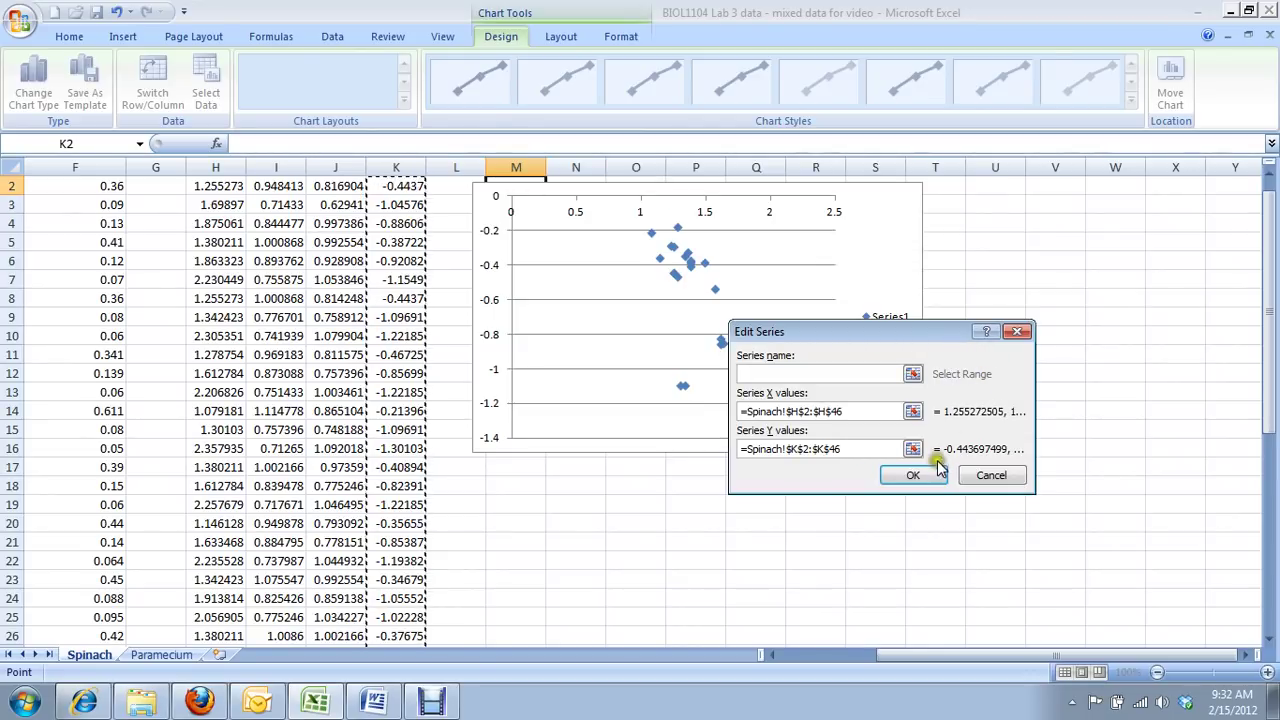
click(924, 478)
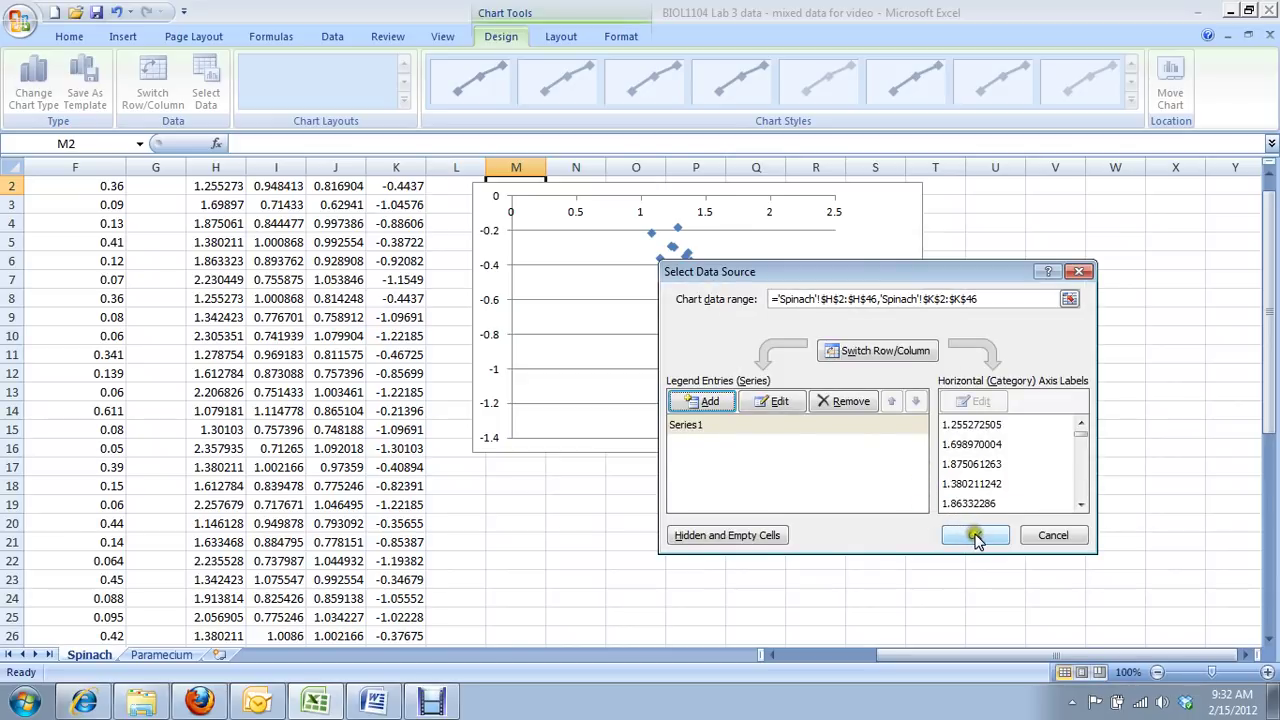
click(976, 537)
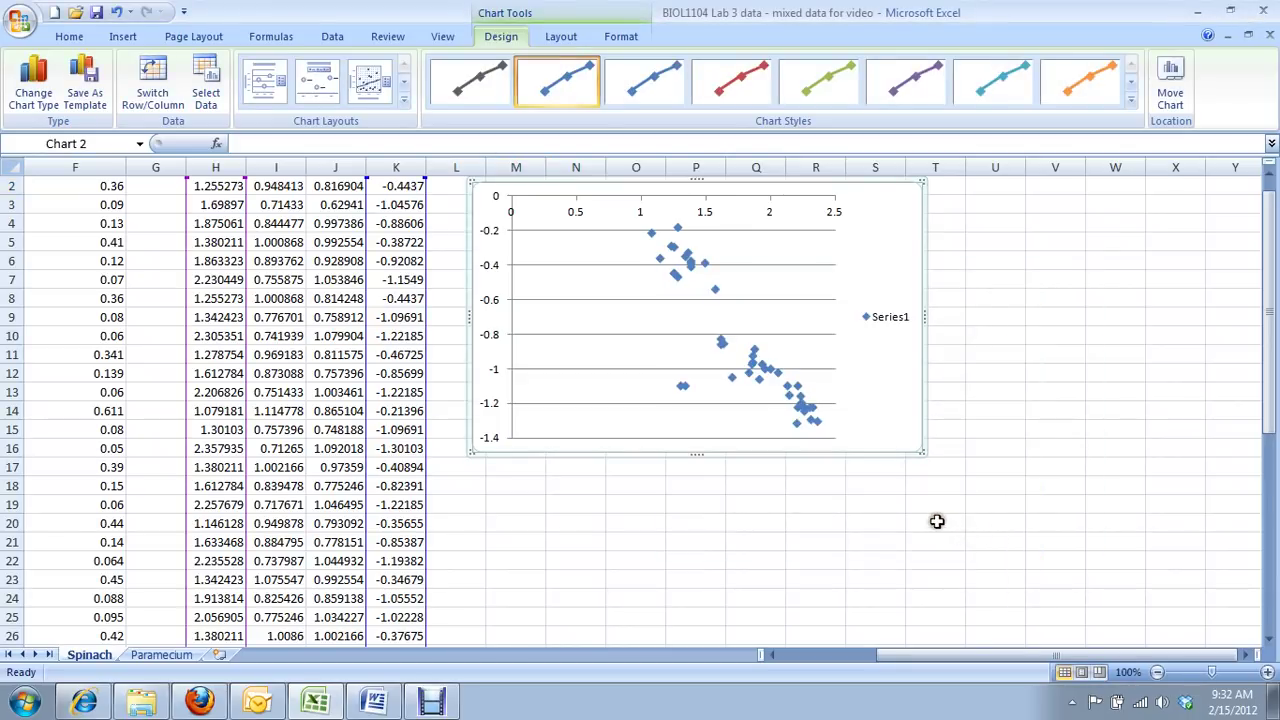
scroll(1000, 471, up, 1)
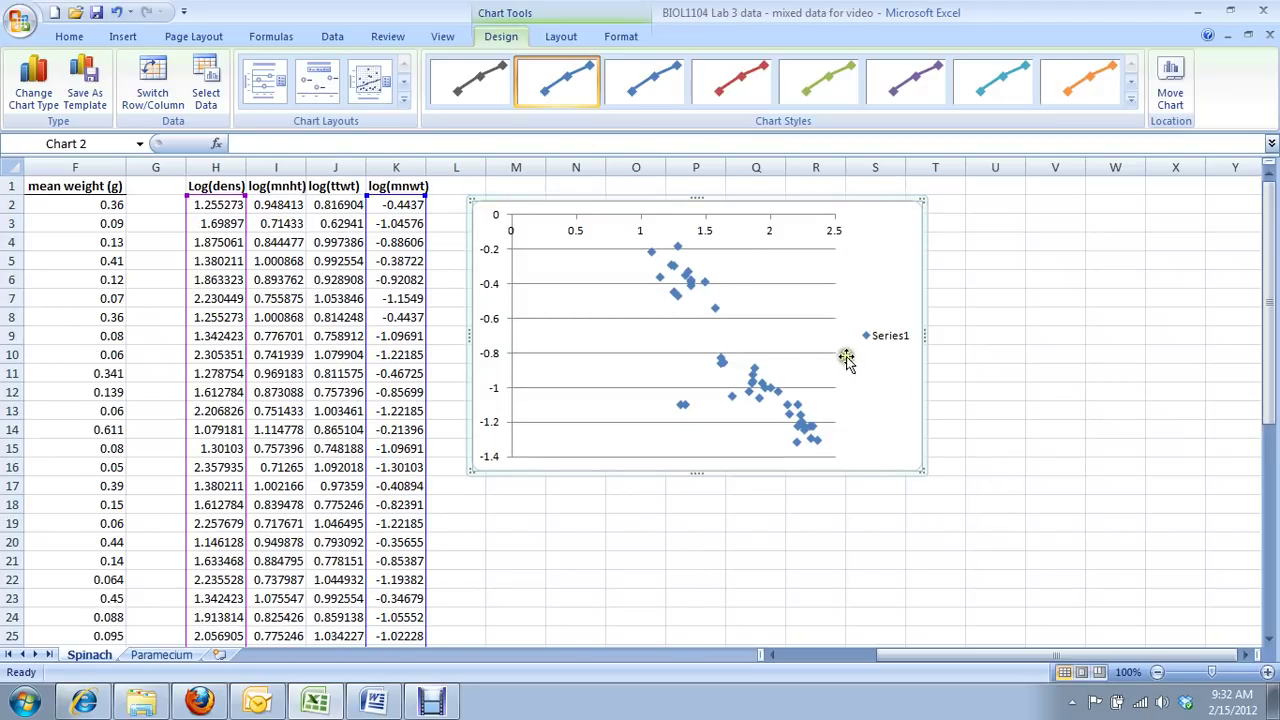
Delete the horizontal gridlines and the legend from the scatter chart.
click(812, 354)
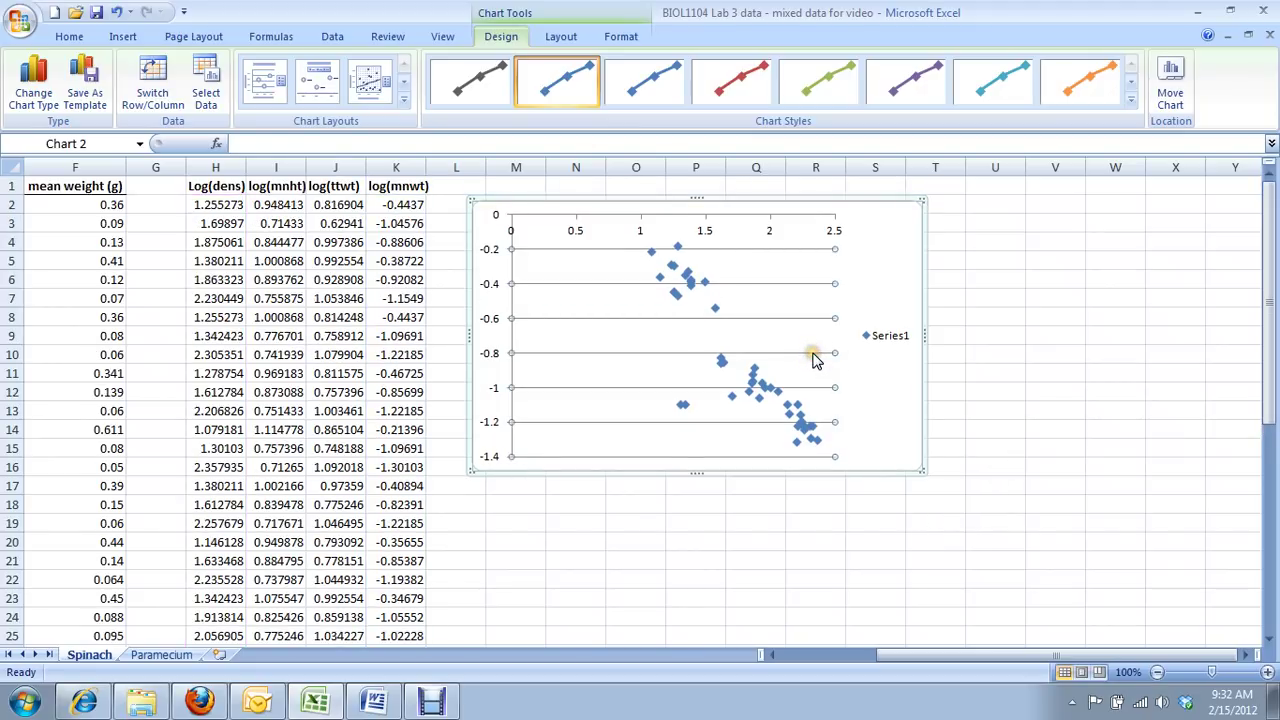
key(Delete)
click(860, 336)
key(Delete)
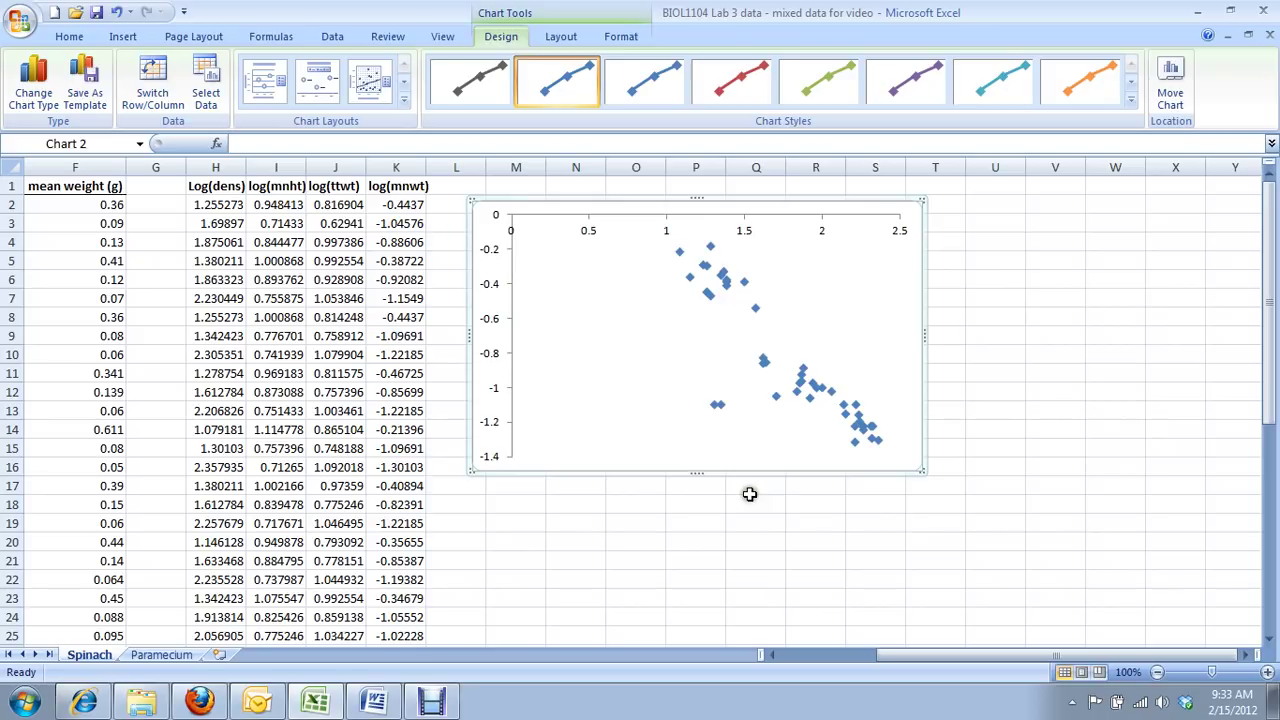
Format the vertical axis so that the horizontal axis crosses it at the axis value -1.4.
click(588, 221)
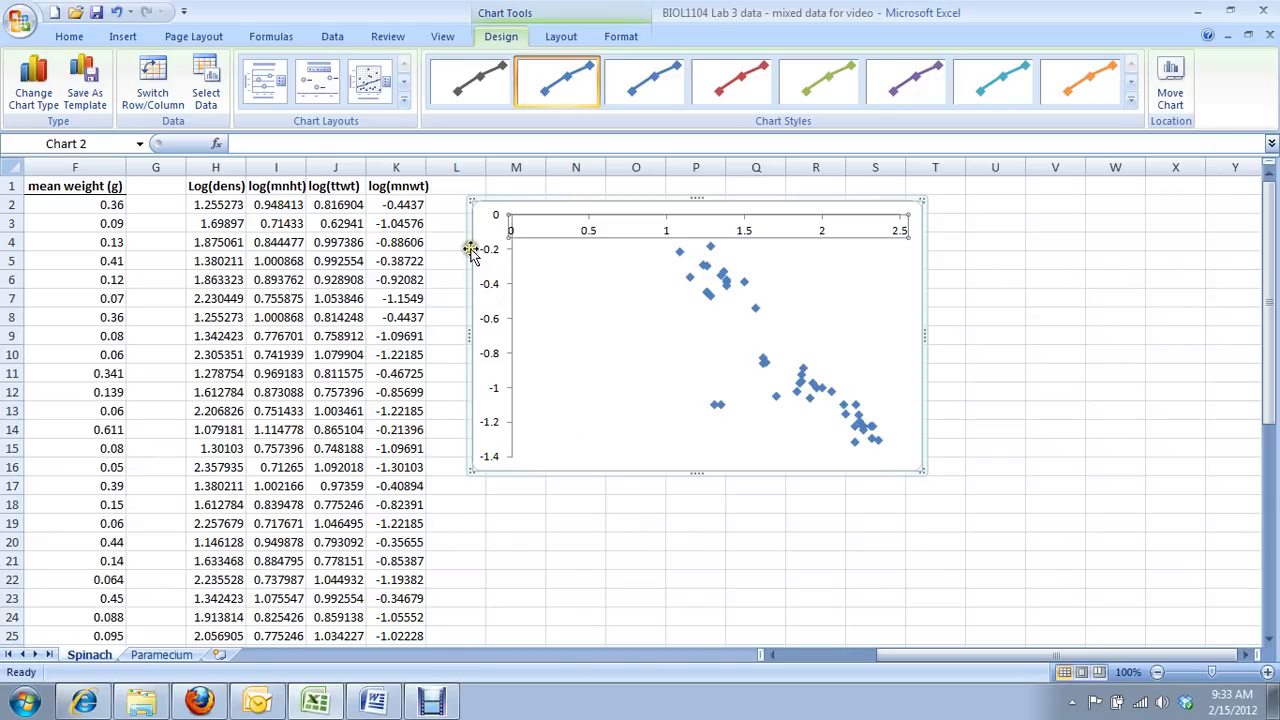
click(513, 218)
click(500, 220)
click(492, 358)
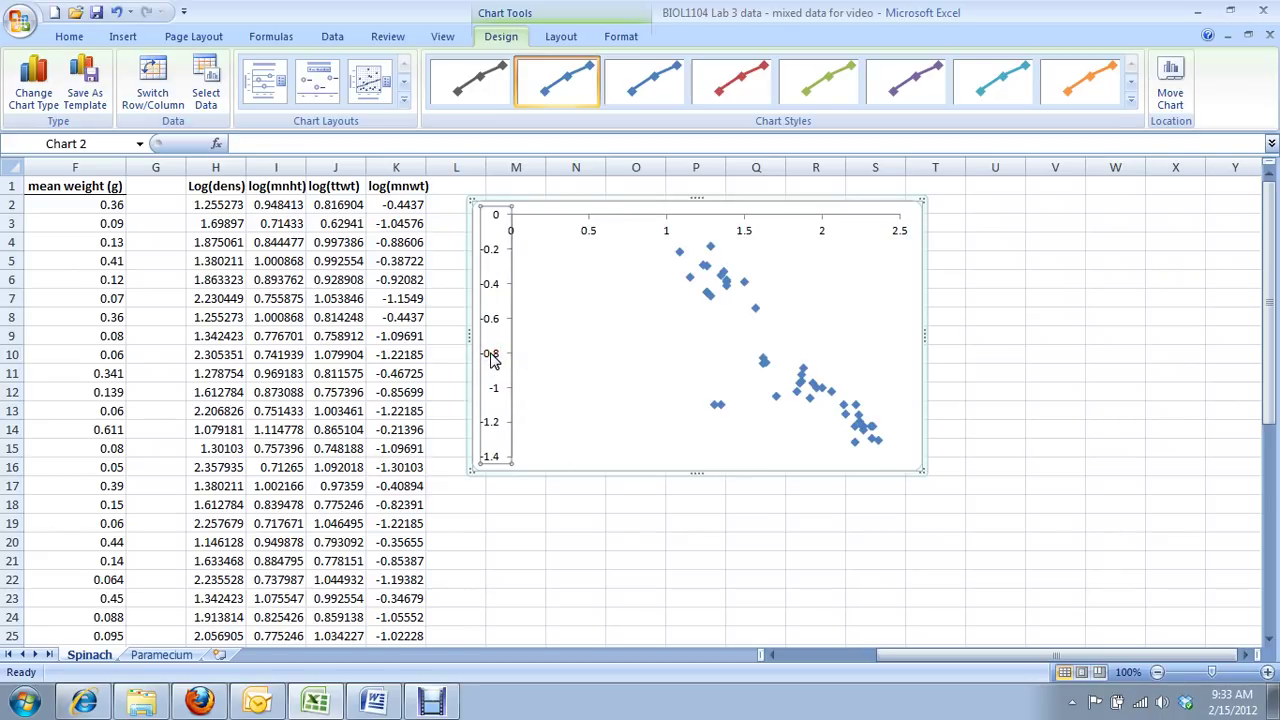
right_click(492, 358)
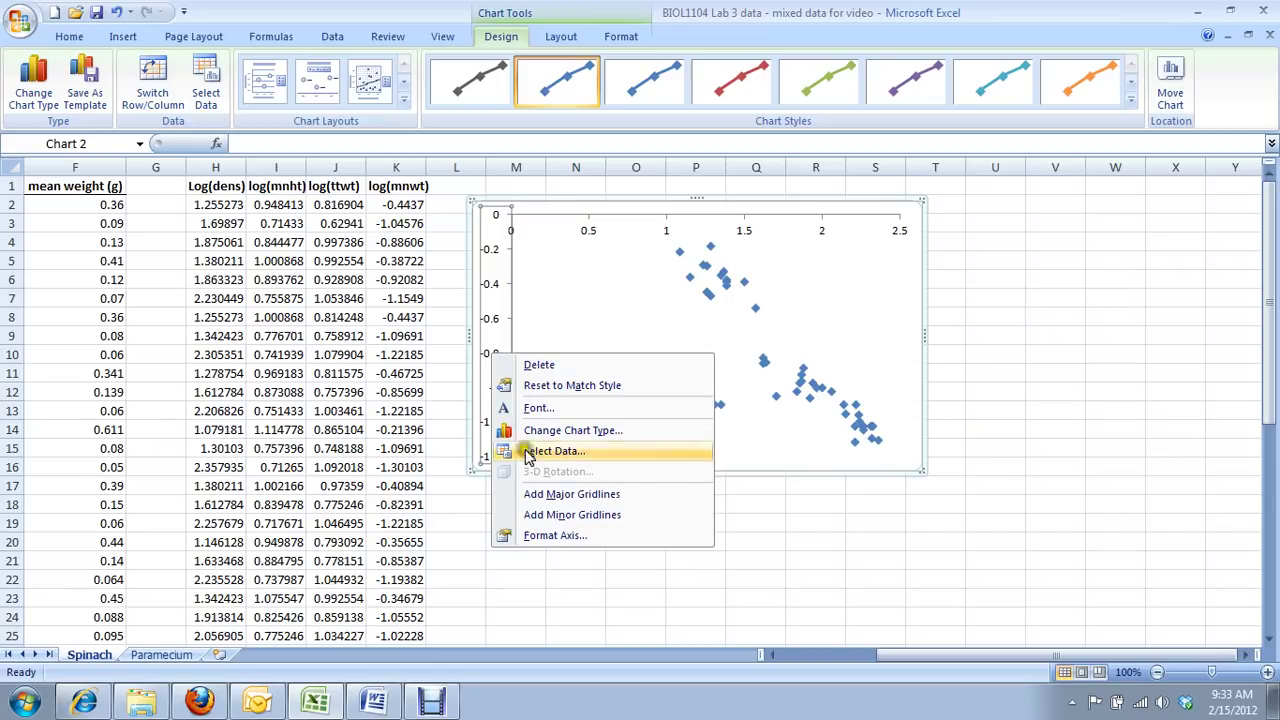
click(561, 537)
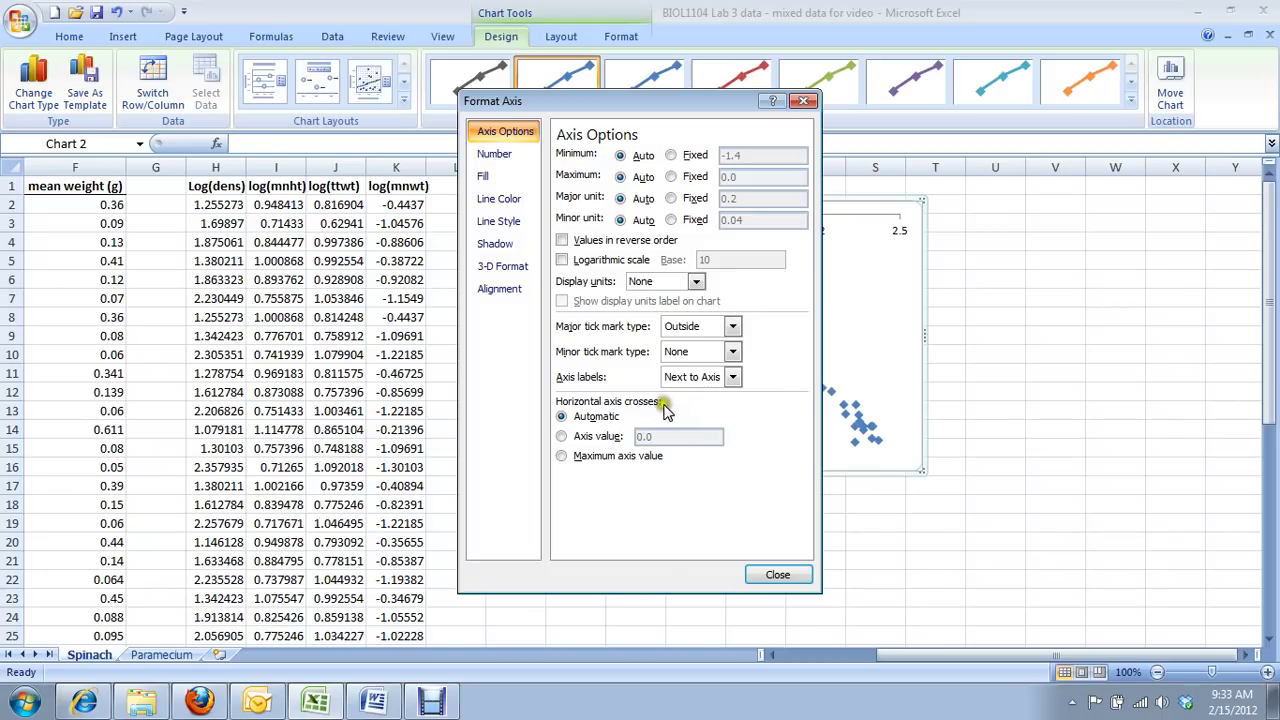
drag(626, 107, 1027, 128)
click(1003, 457)
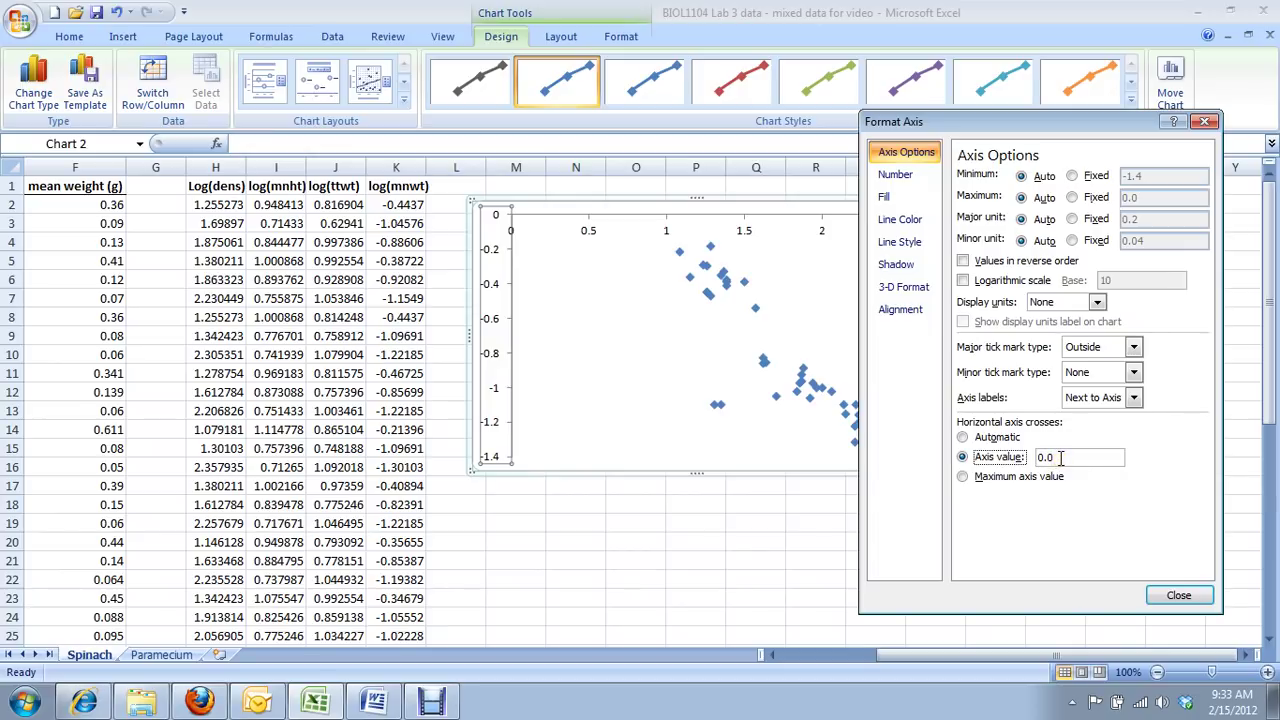
drag(1061, 457, 1038, 460)
click(1178, 595)
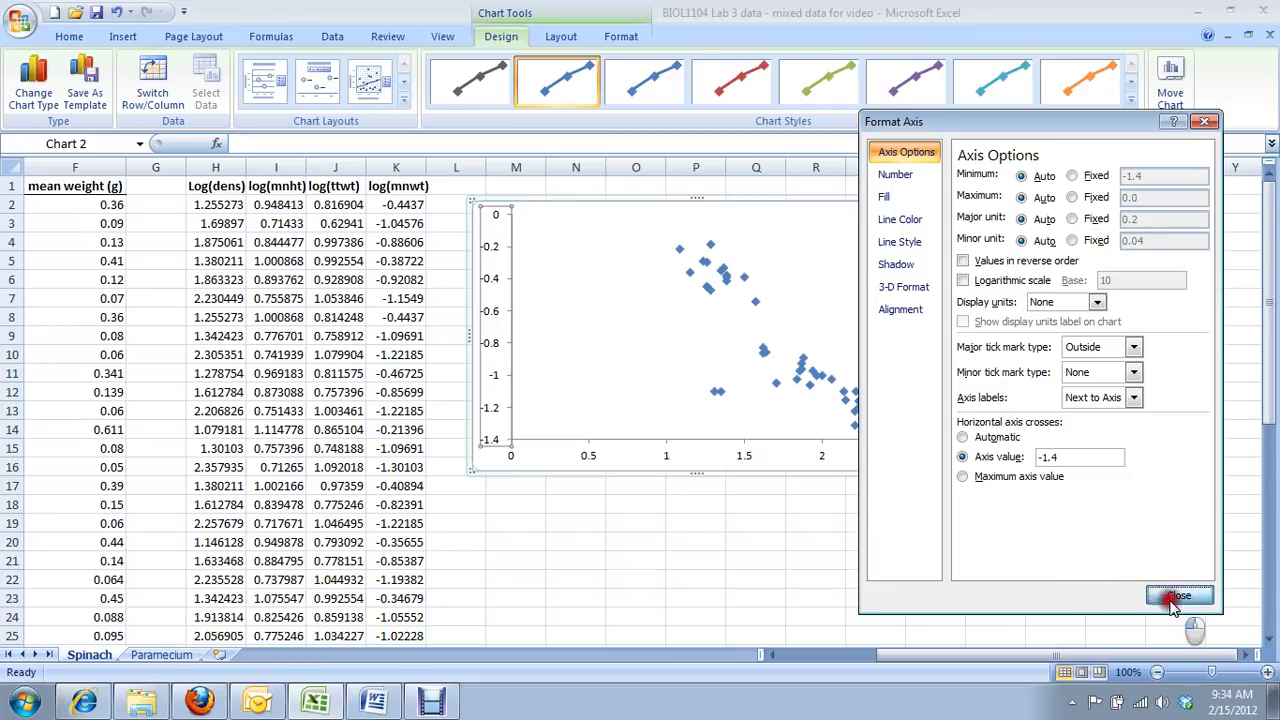
Set the horizontal axis minimum to a fixed value of 1.
click(568, 389)
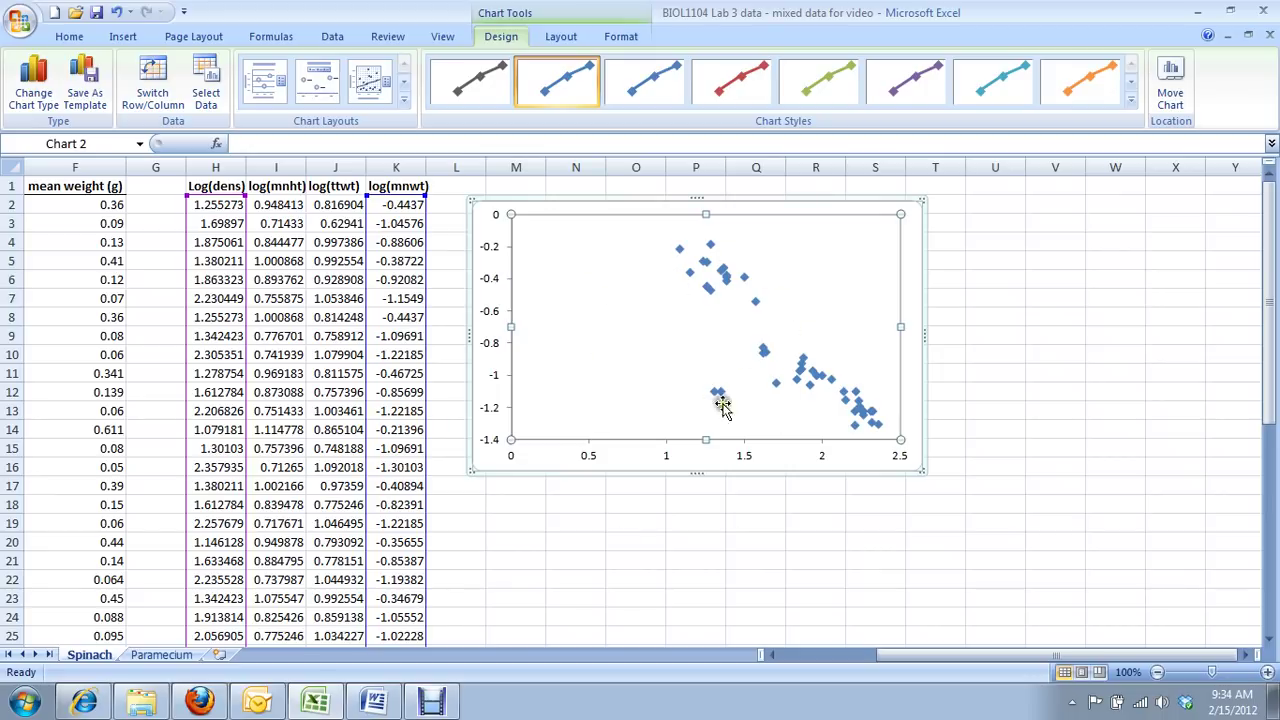
click(588, 452)
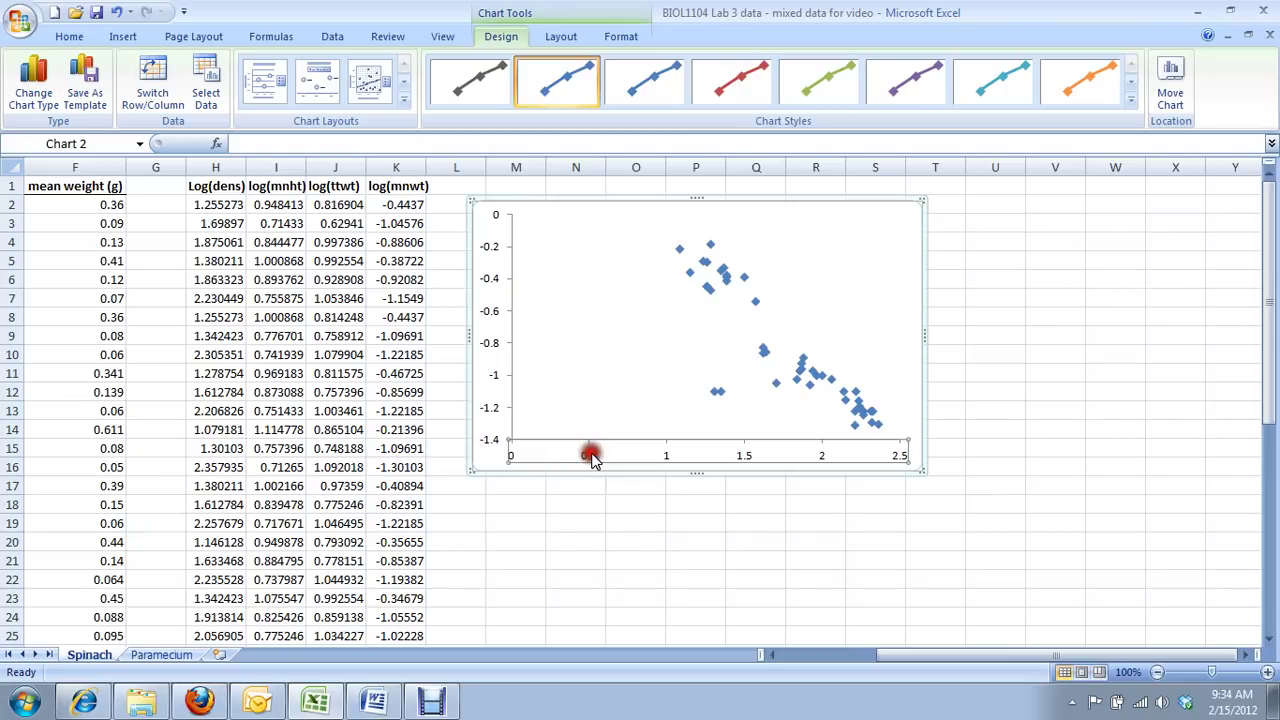
right_click(590, 458)
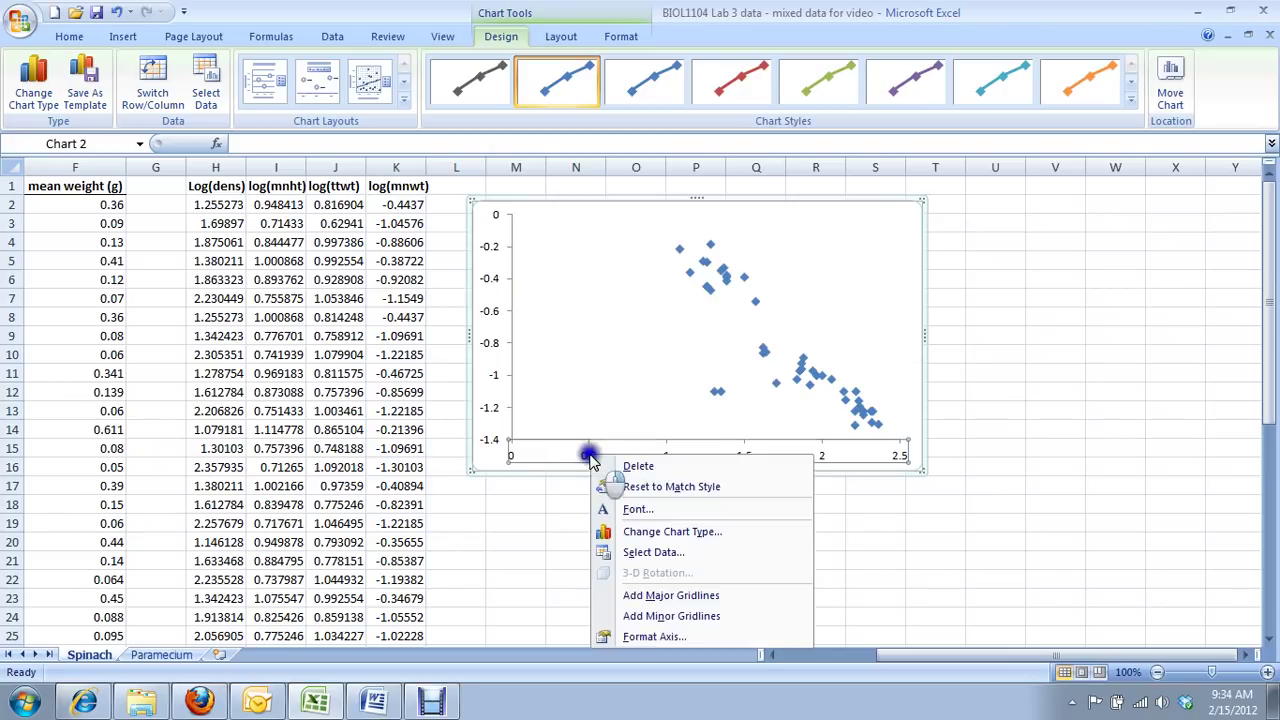
click(656, 637)
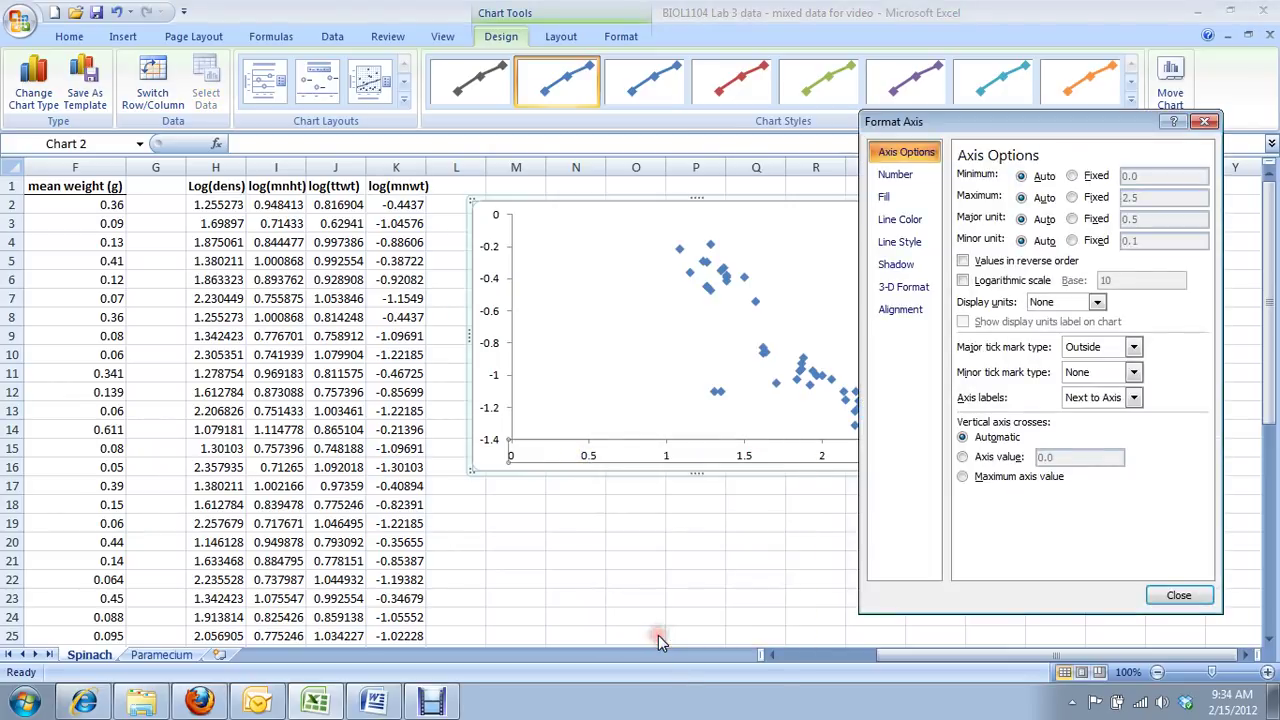
click(1085, 178)
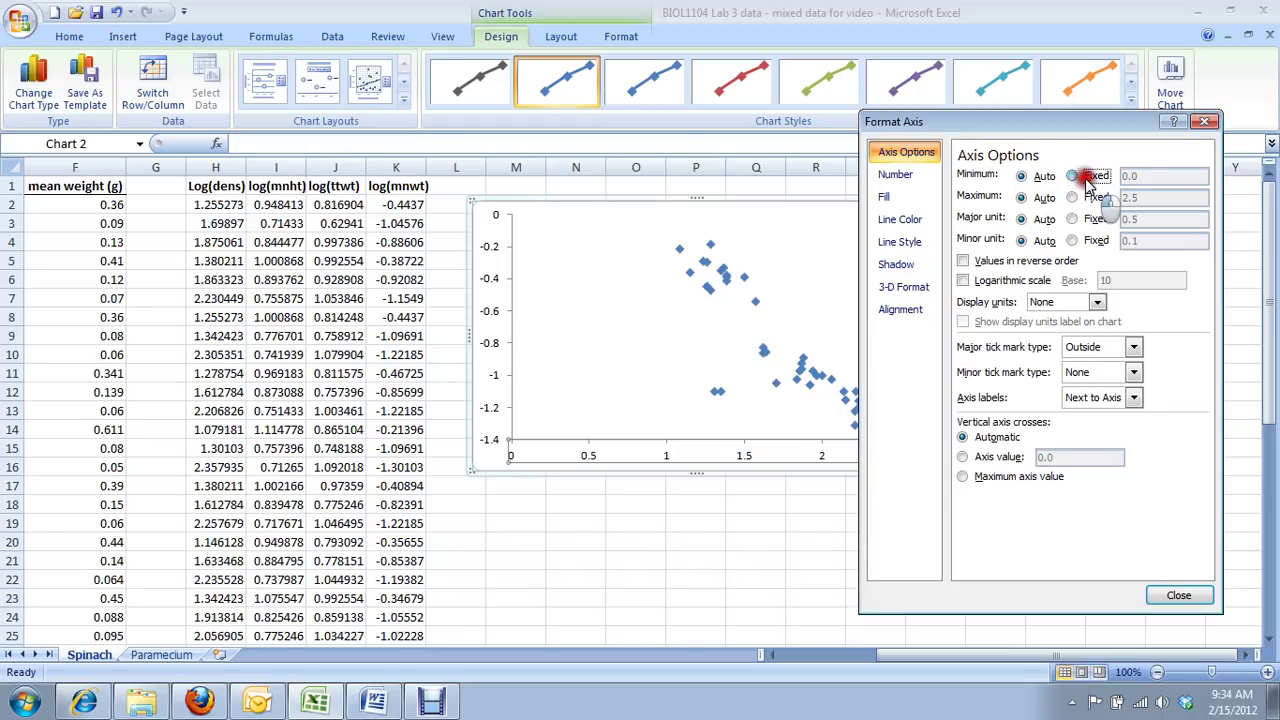
drag(1152, 178, 1118, 176)
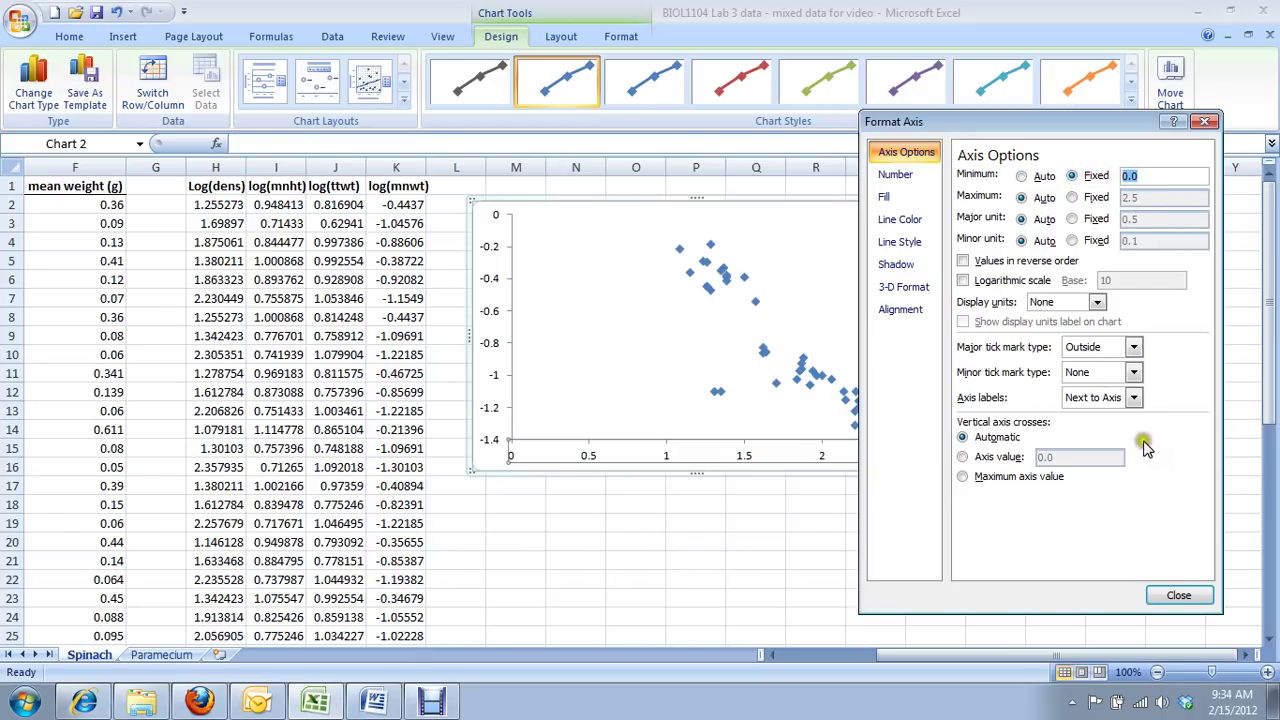
text(1)
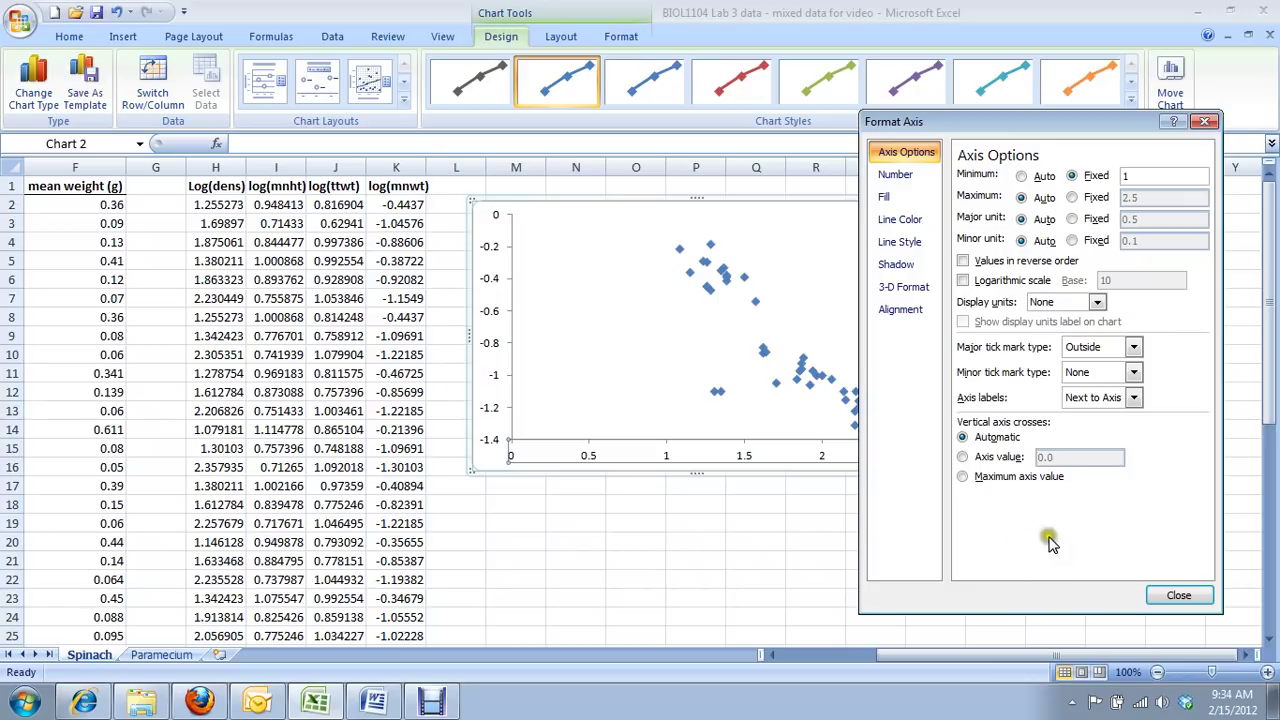
click(1172, 594)
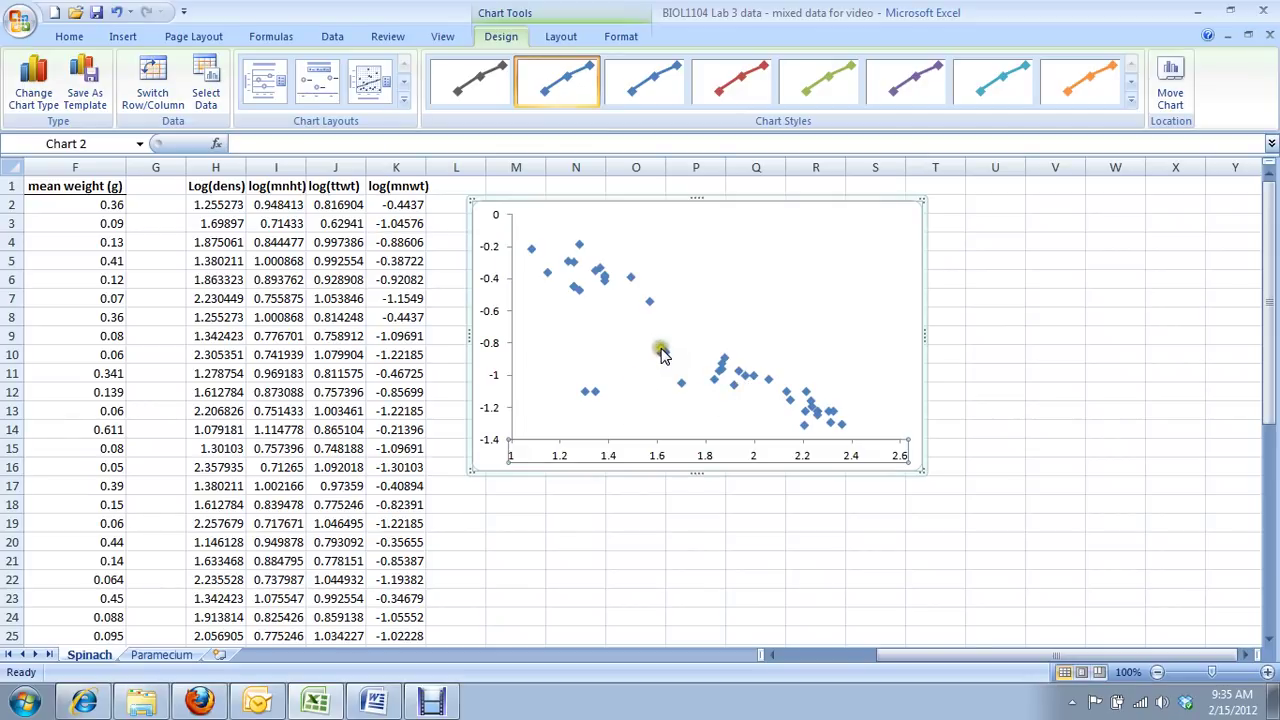
Add a trendline to the data points, try the Logarithmic, Polynomial and Moving Average types, and settle on Linear.
click(597, 273)
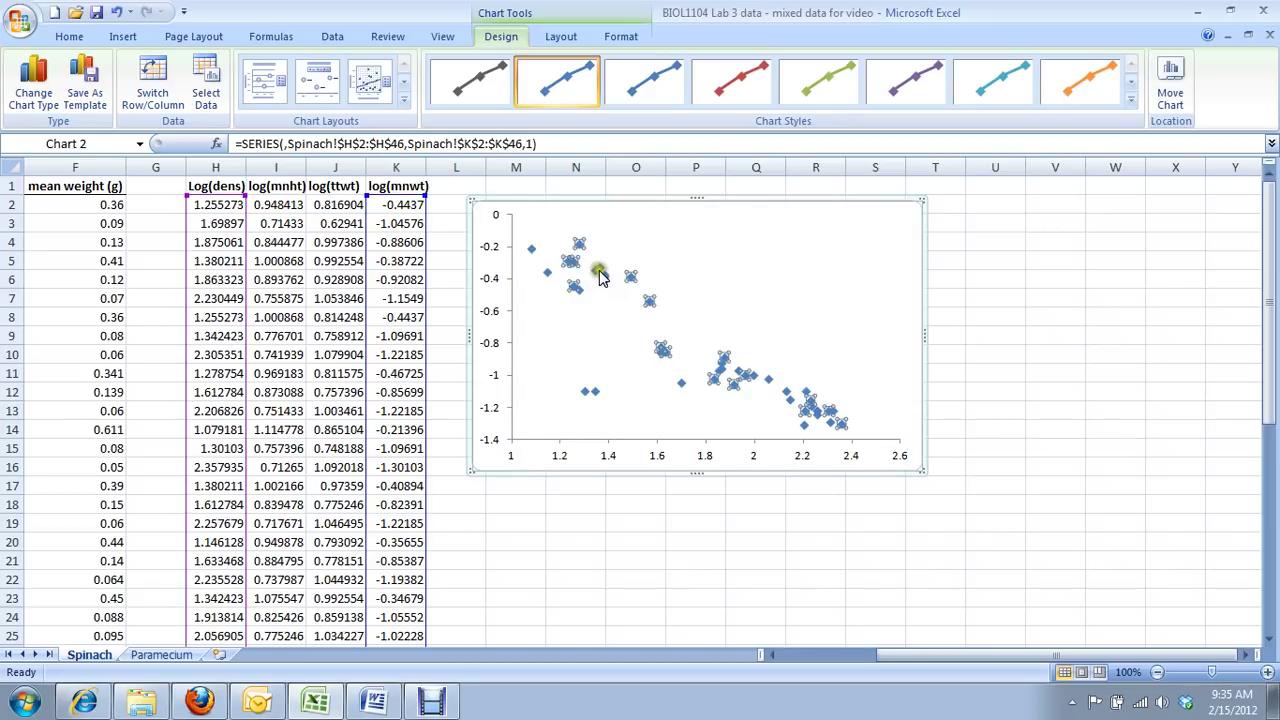
right_click(601, 277)
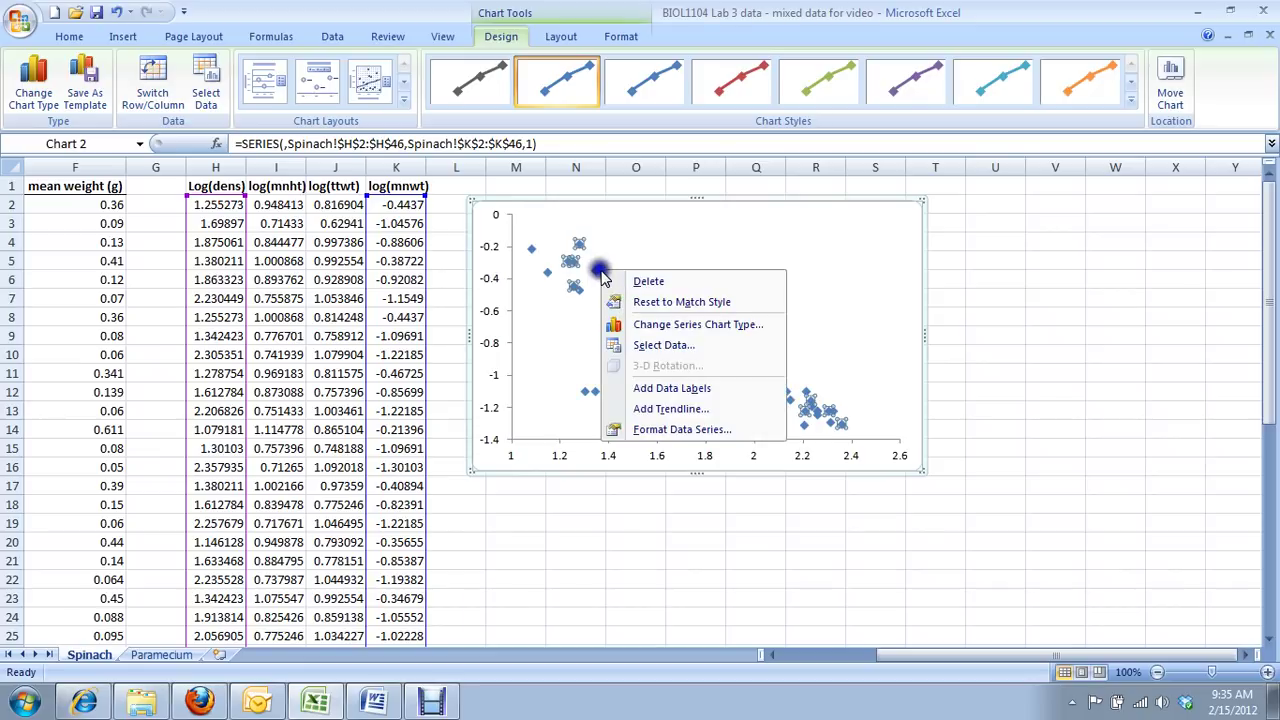
click(685, 415)
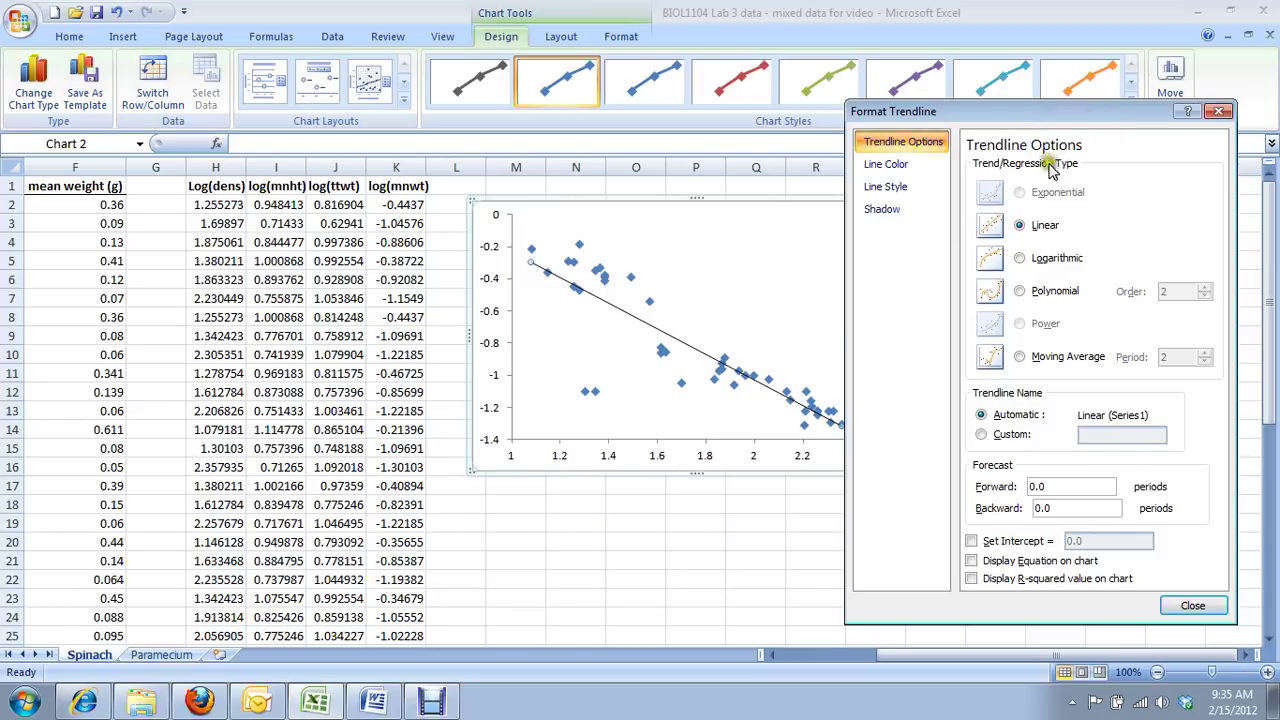
click(1050, 260)
click(1040, 290)
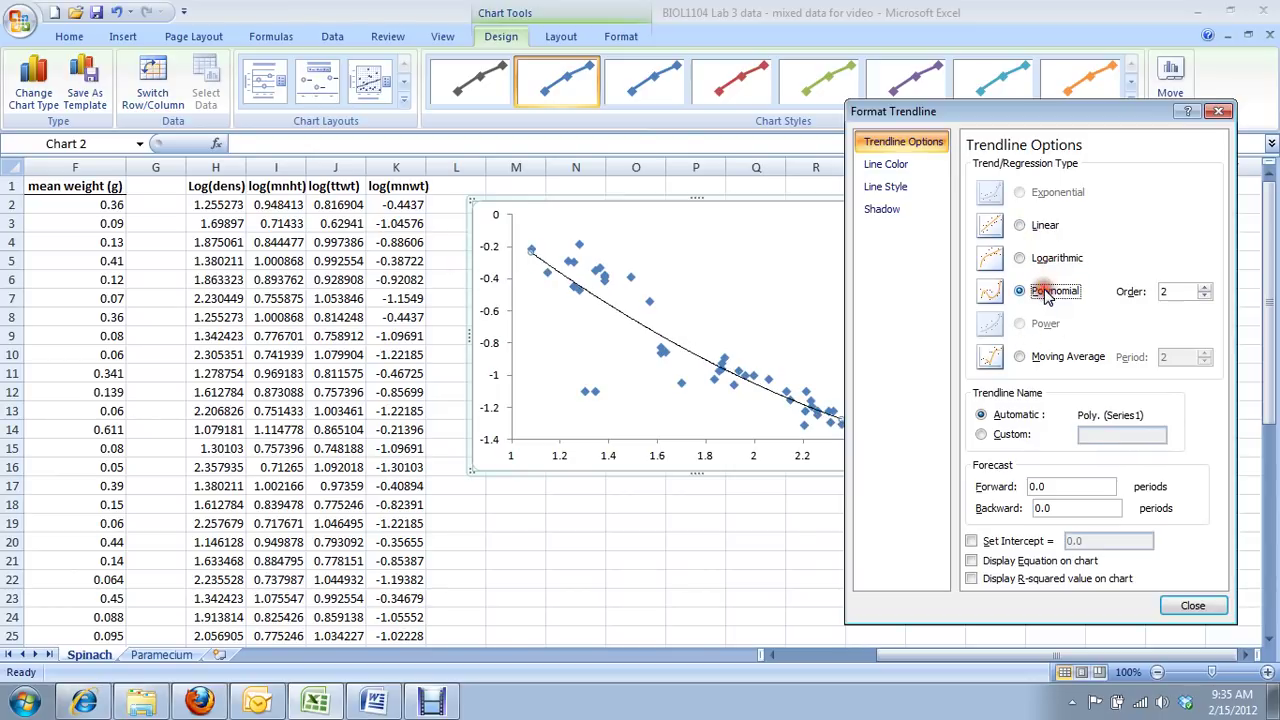
click(1020, 357)
click(1022, 226)
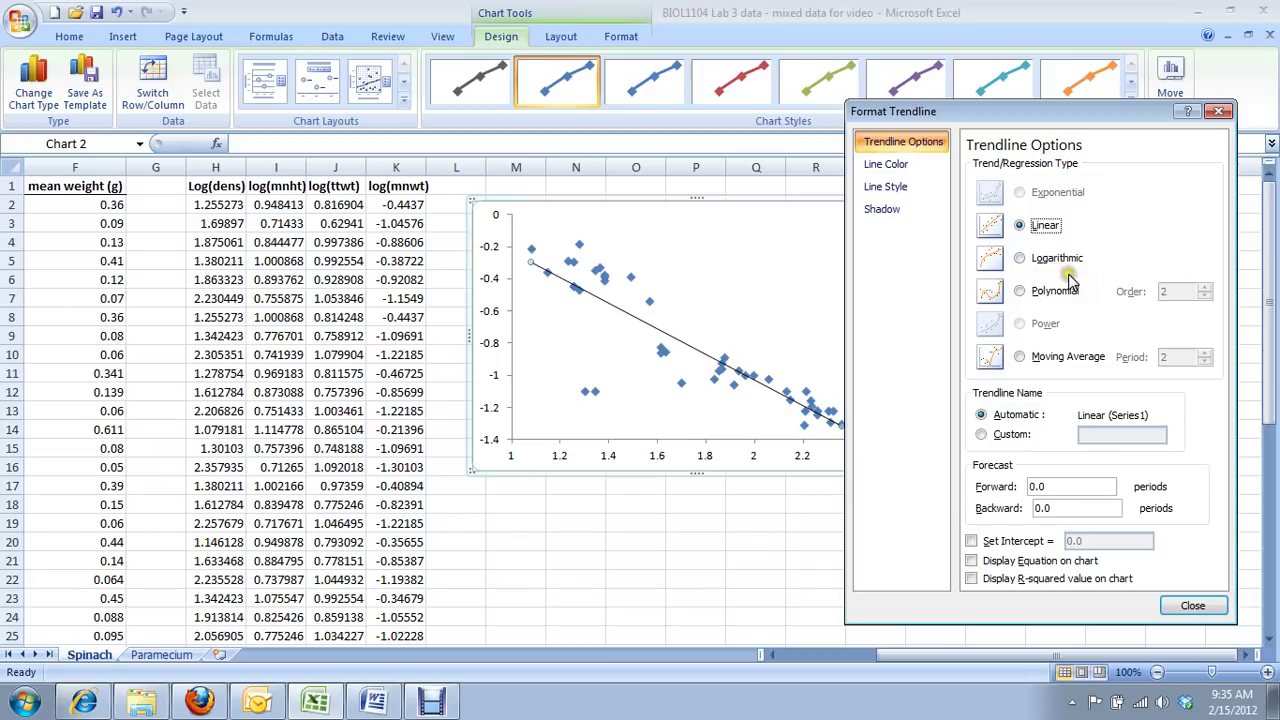
Increase the trendline's line width to 1.5 pt.
click(921, 165)
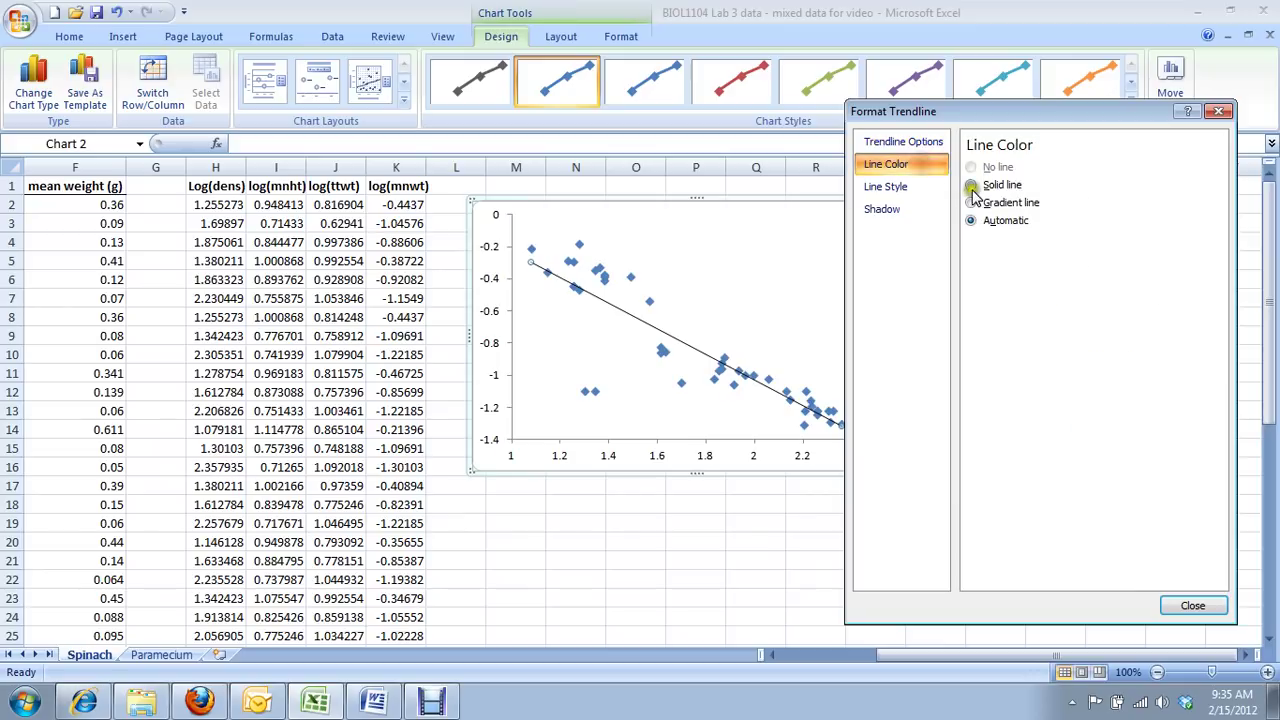
click(912, 195)
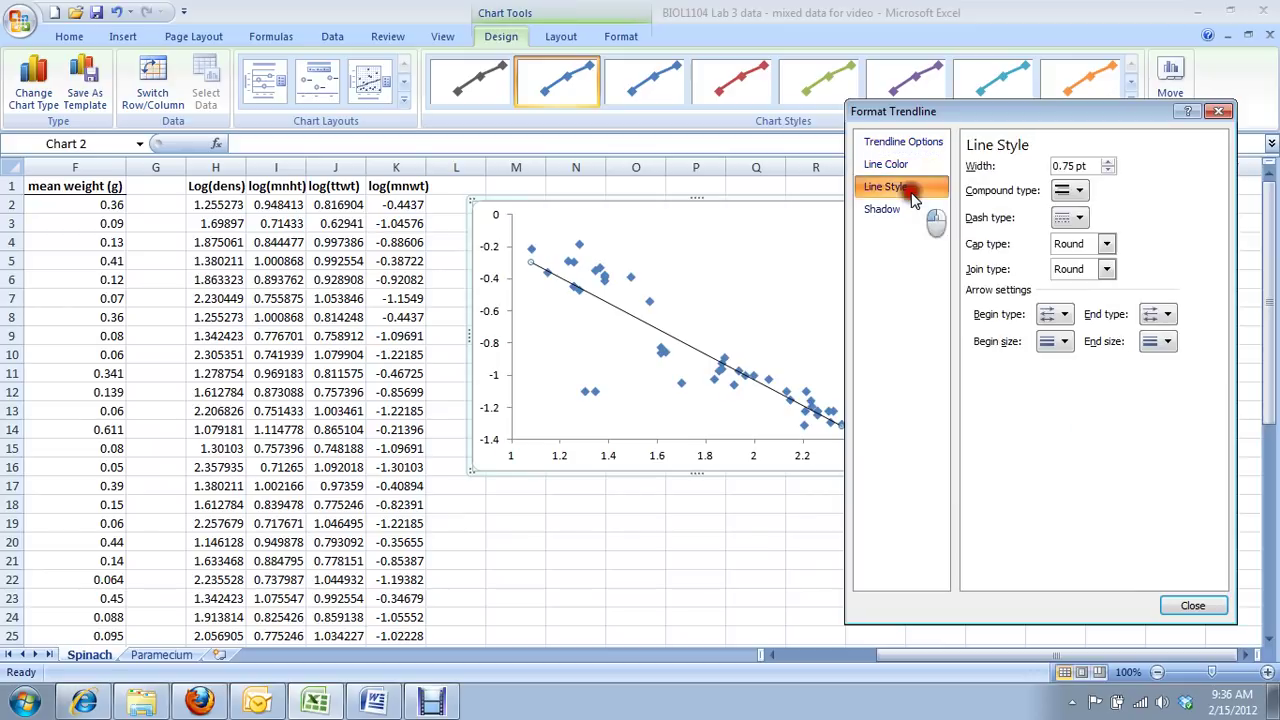
click(1108, 162)
click(1108, 162)
click(1108, 162)
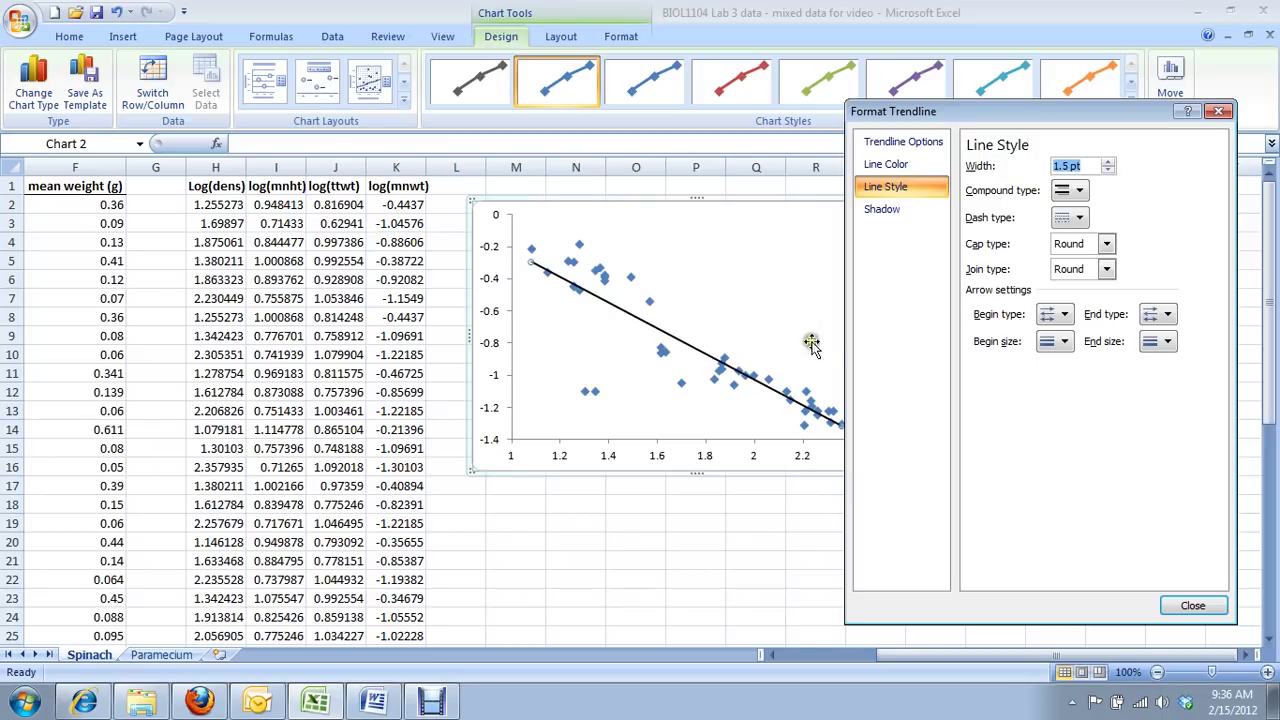
Display the trendline equation on the chart, close the trendline formatting, and select the equation text.
click(945, 141)
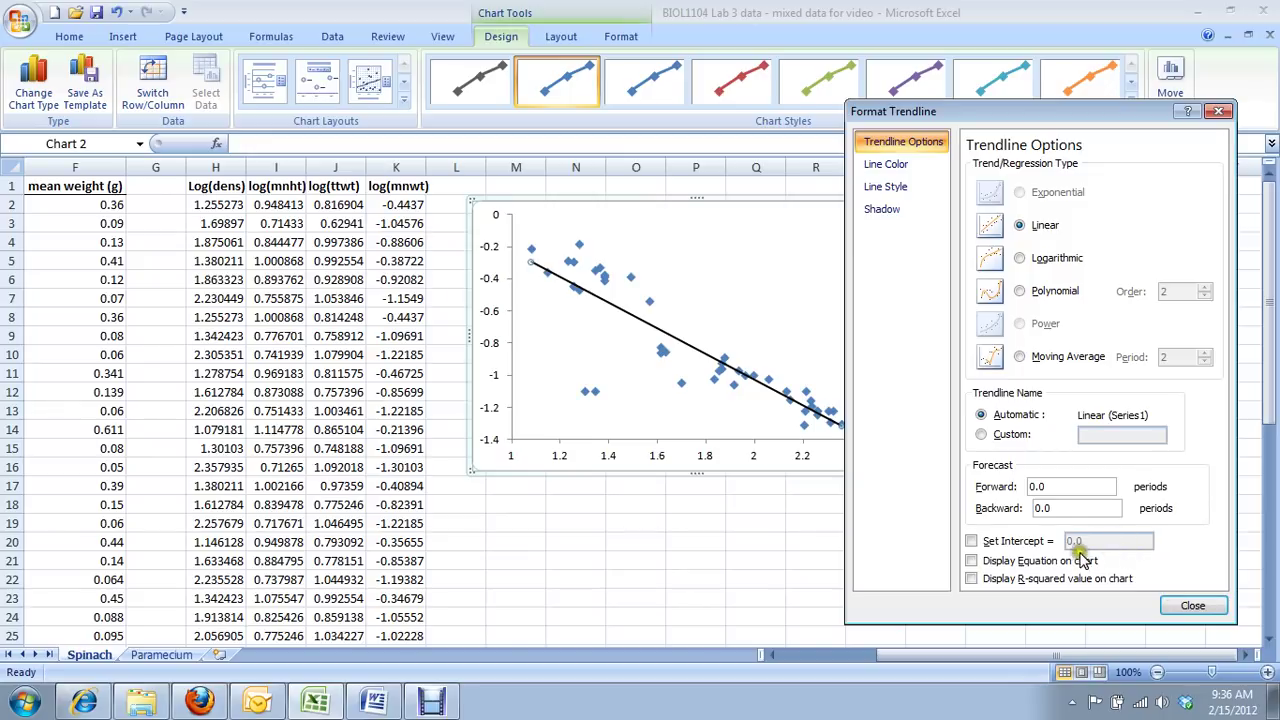
click(971, 562)
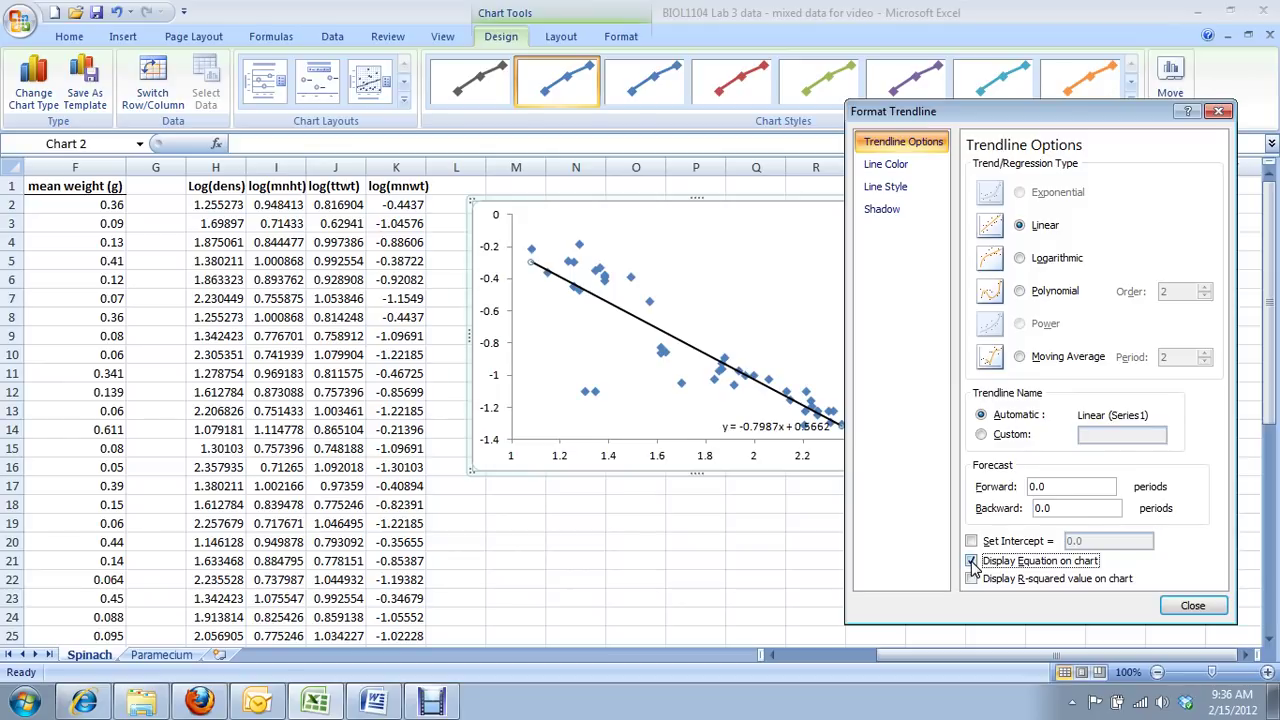
click(1193, 605)
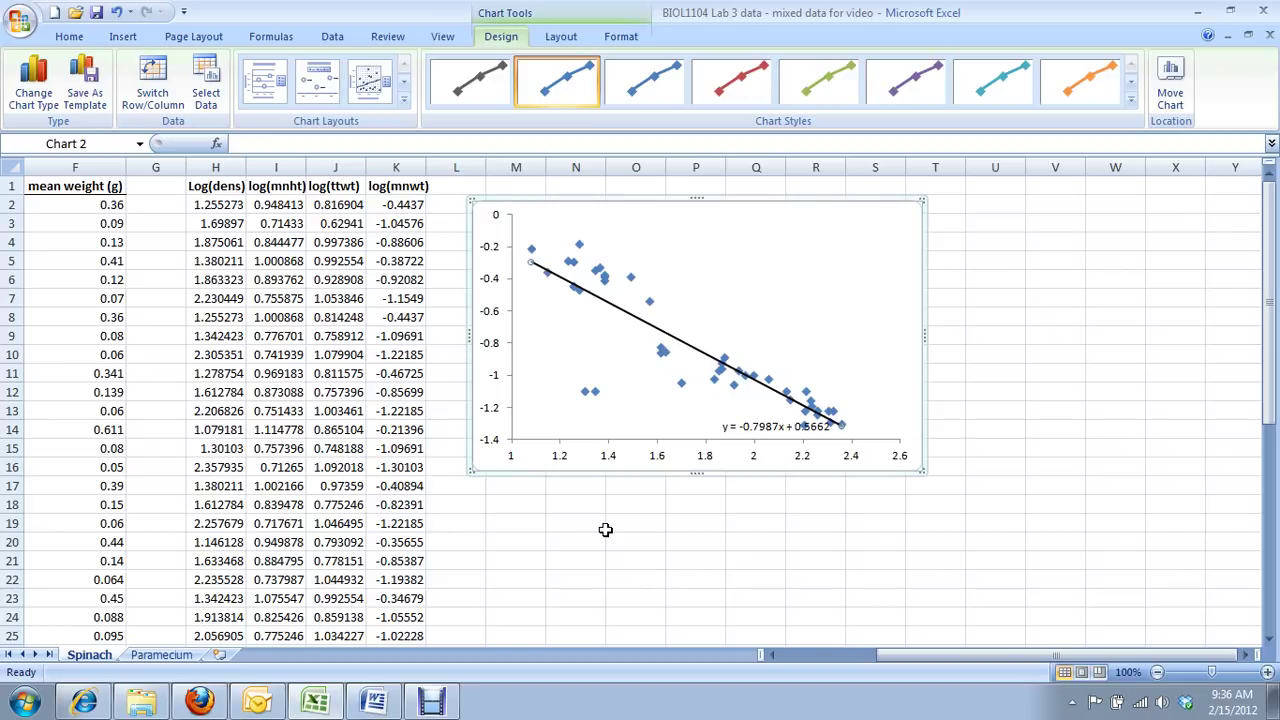
click(724, 430)
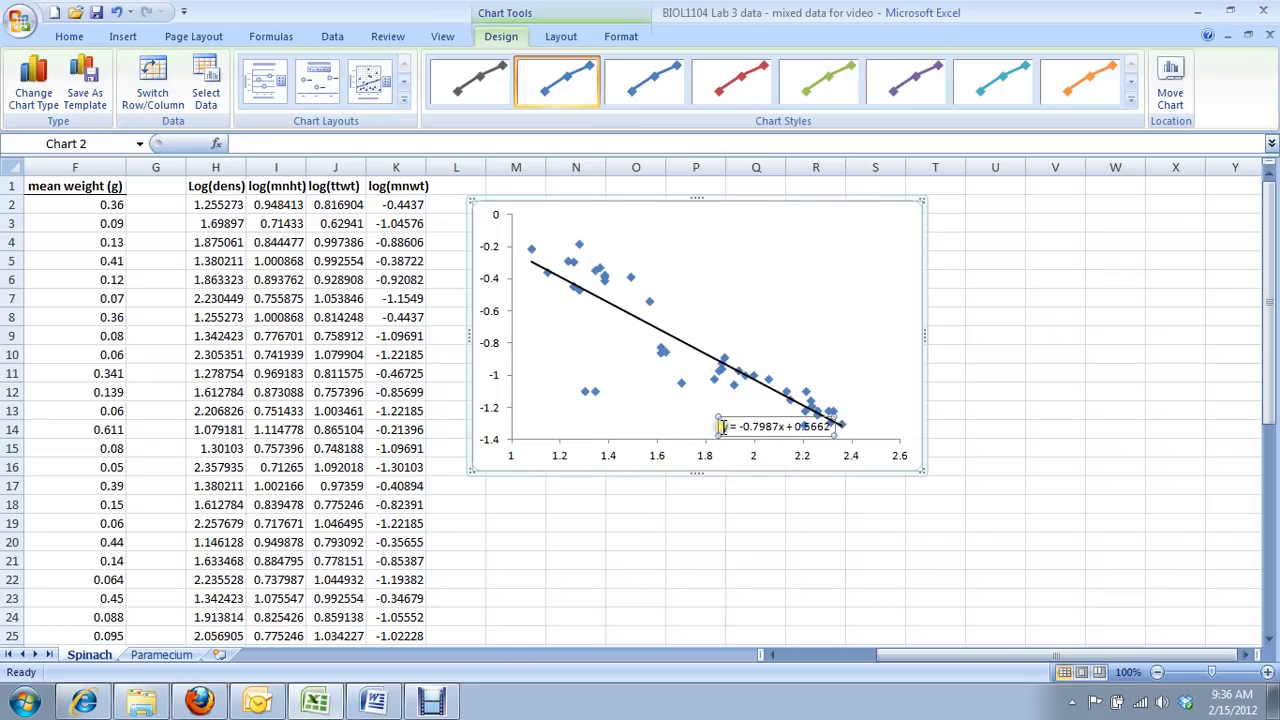
drag(722, 427, 830, 427)
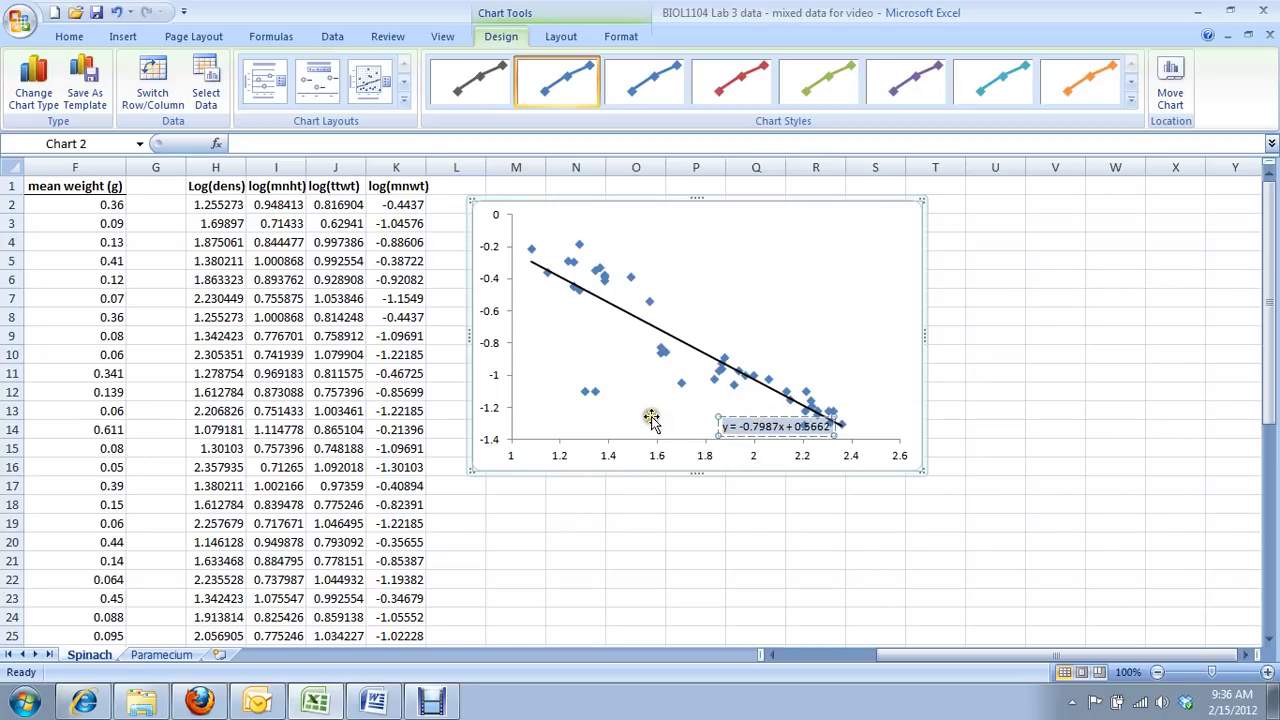
Copy the whole chart into the blank Word document and caption it "Figure 1. Blah blah.".
click(922, 290)
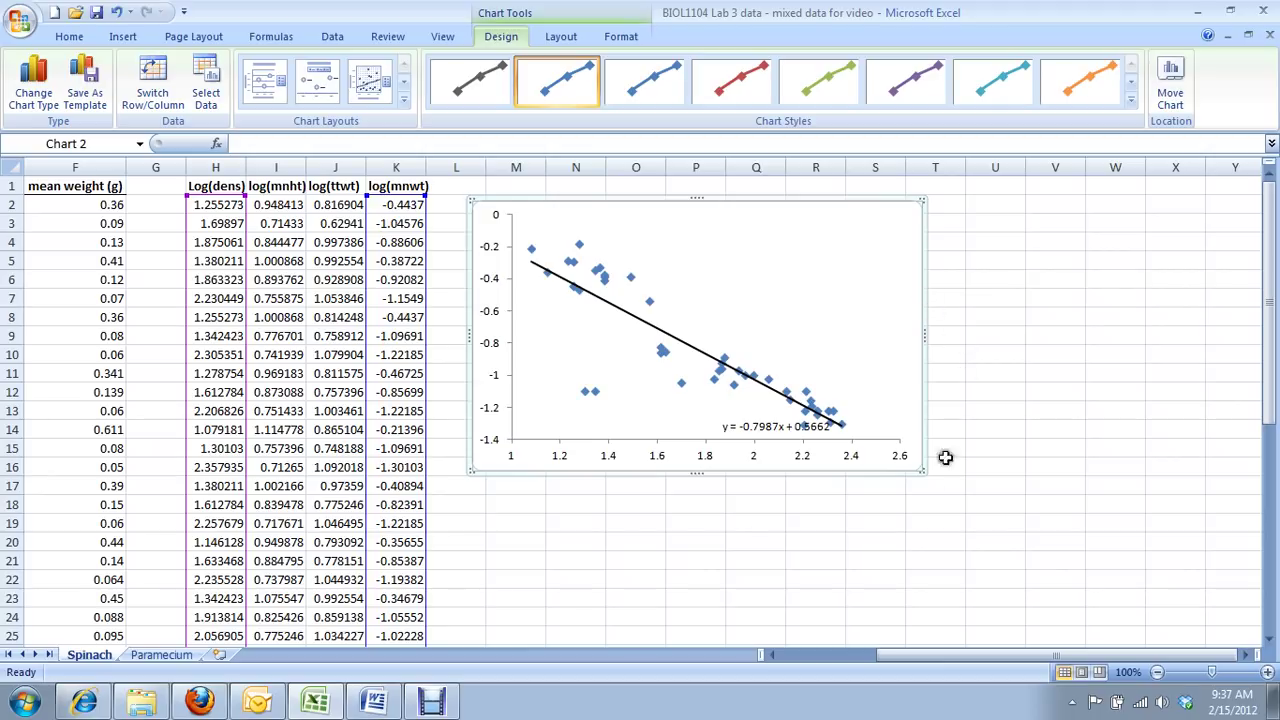
click(374, 701)
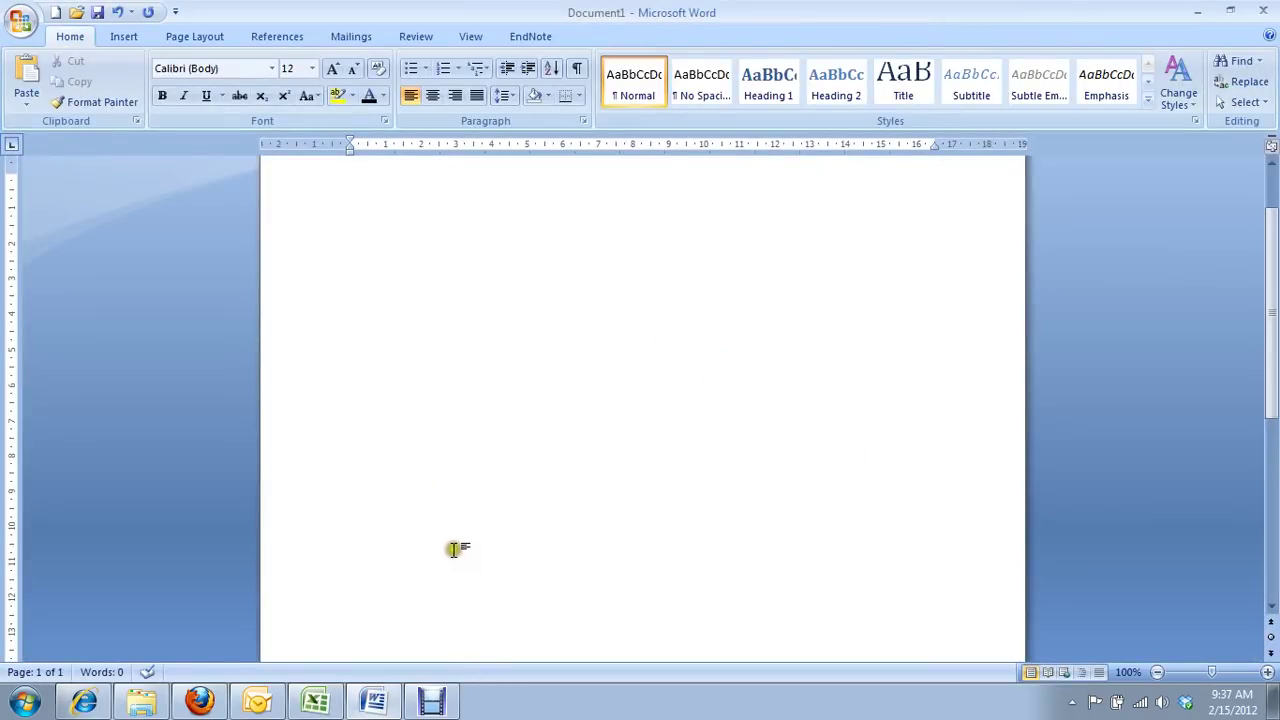
key(ctrl+v)
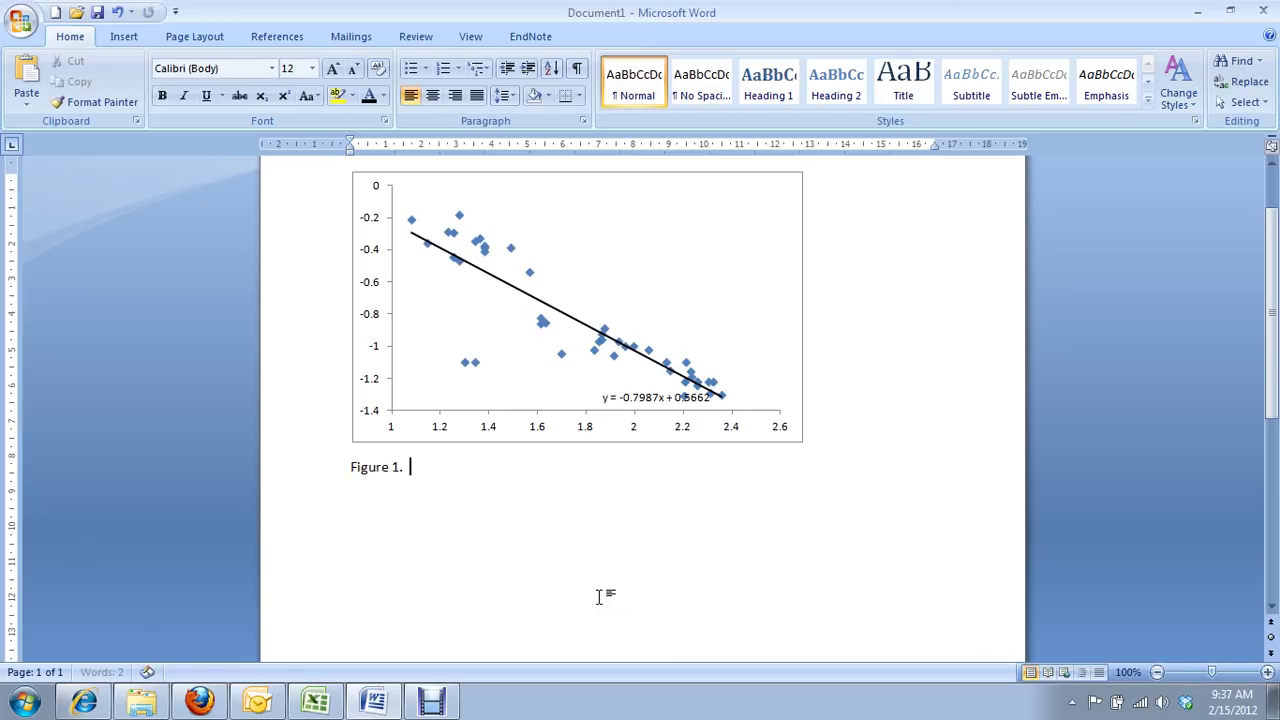
text(Blah blah.)
Add "Trendline equation:" to the caption, followed by the equation copied from the chart and a closing period.
click(603, 396)
drag(603, 396, 712, 402)
key(ctrl+c)
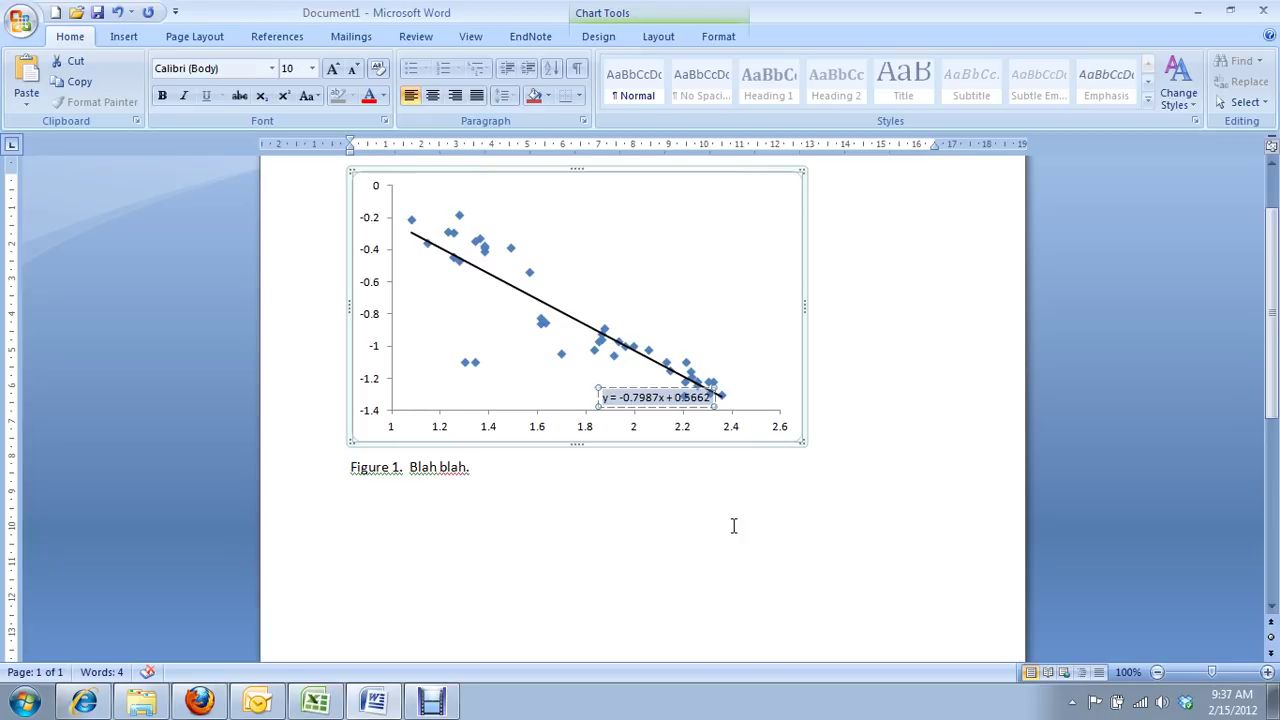
click(688, 474)
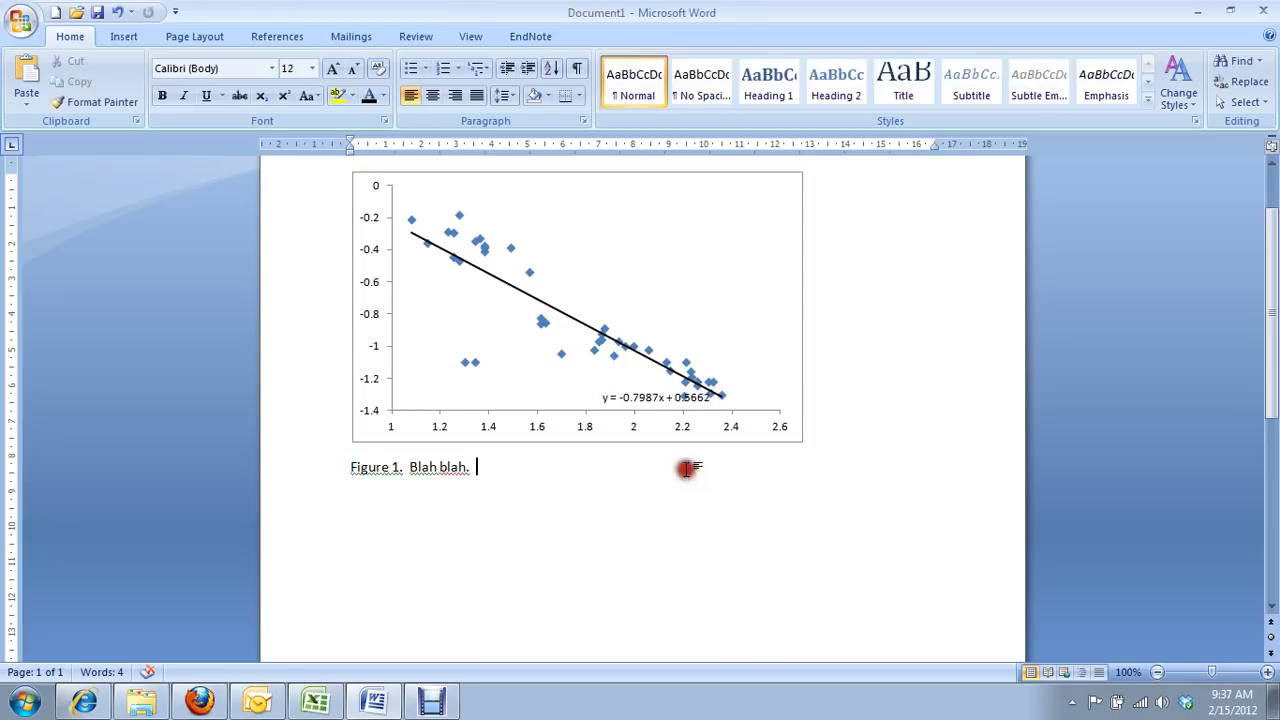
text(Trendline equation:)
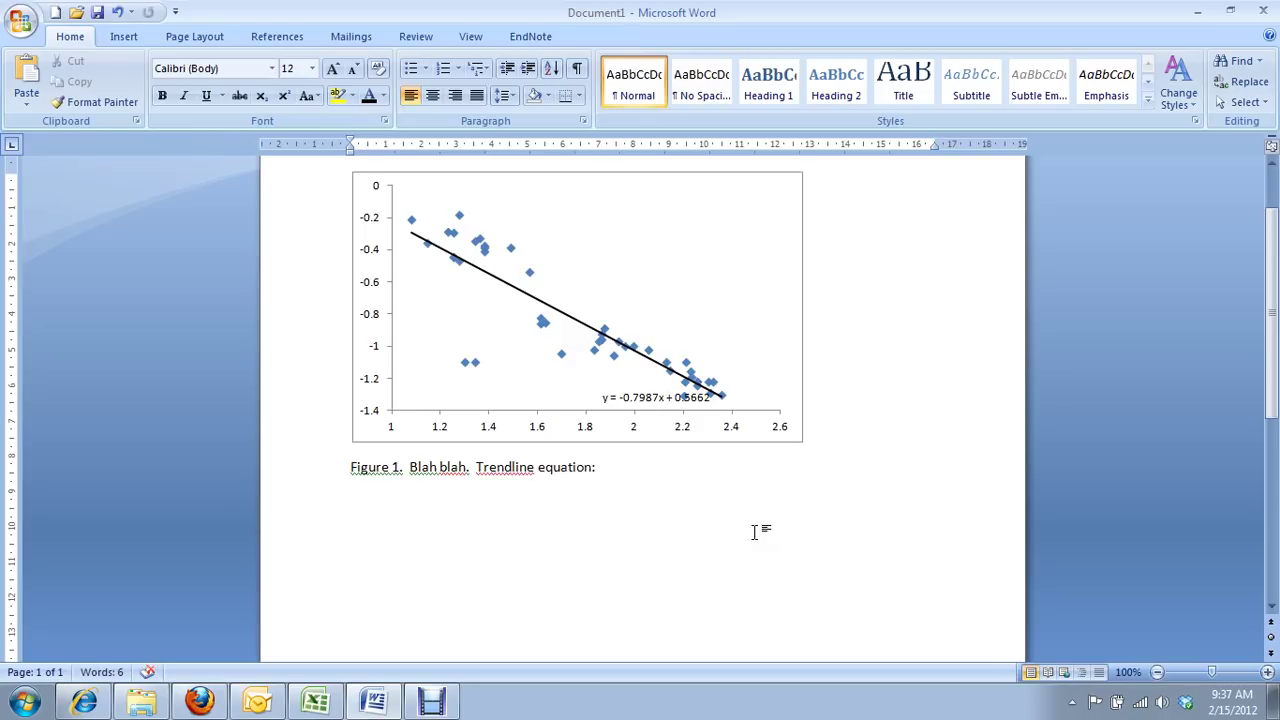
key(ctrl+v)
key(BackSpace)
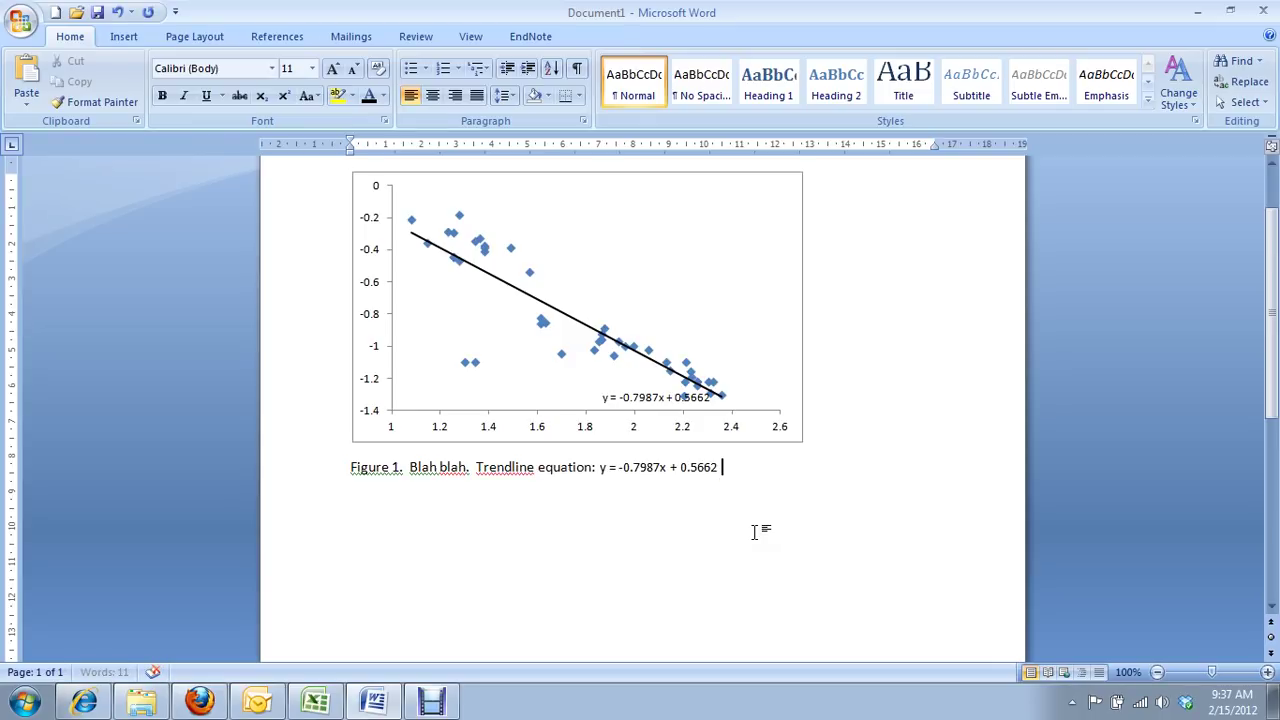
key(BackSpace)
text(.)
Delete the trendline equation label from the chart in the document.
key(Left)
key(Left)
key(Left)
key(Left)
key(Left)
key(Left)
key(Left)
key(Left)
key(Left)
key(Left)
key(Left)
key(Left)
key(Left)
key(Left)
key(Left)
key(Left)
key(Left)
key(Left)
key(Left)
key(Left)
key(Left)
key(Left)
click(620, 394)
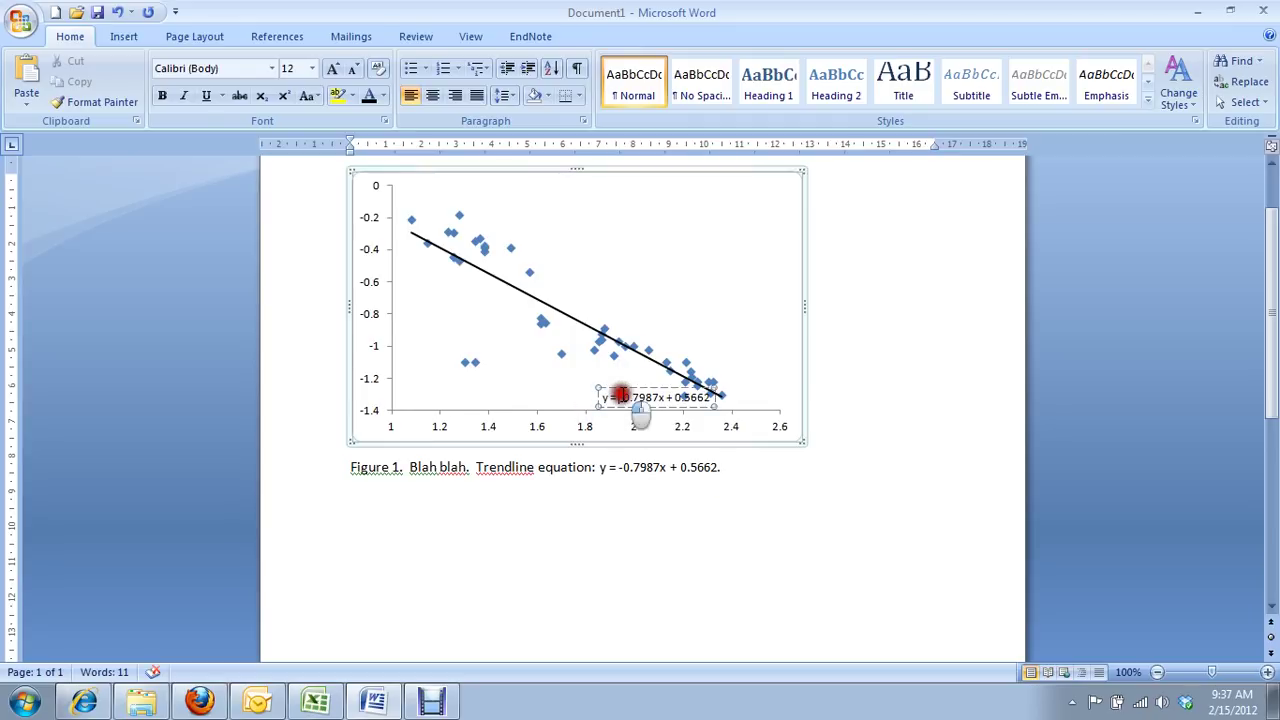
key(Delete)
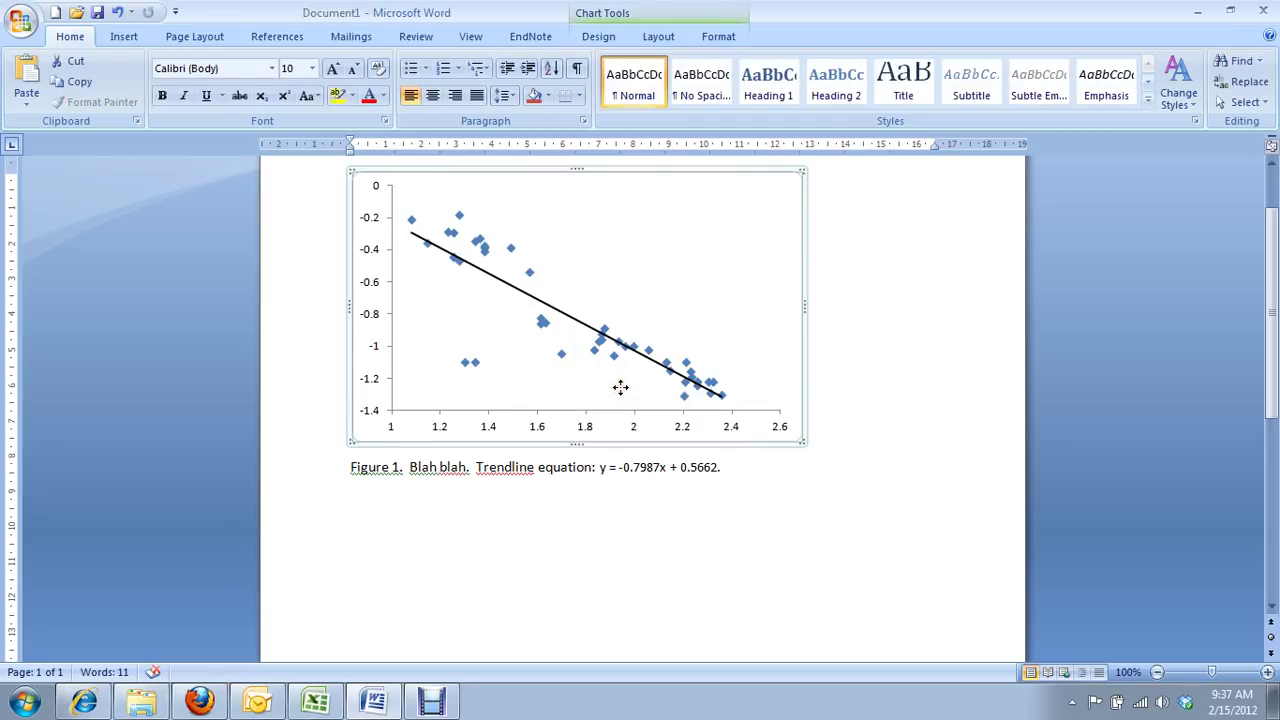
Replace the y in the caption's equation with "log(mean plant weight in g)".
click(601, 466)
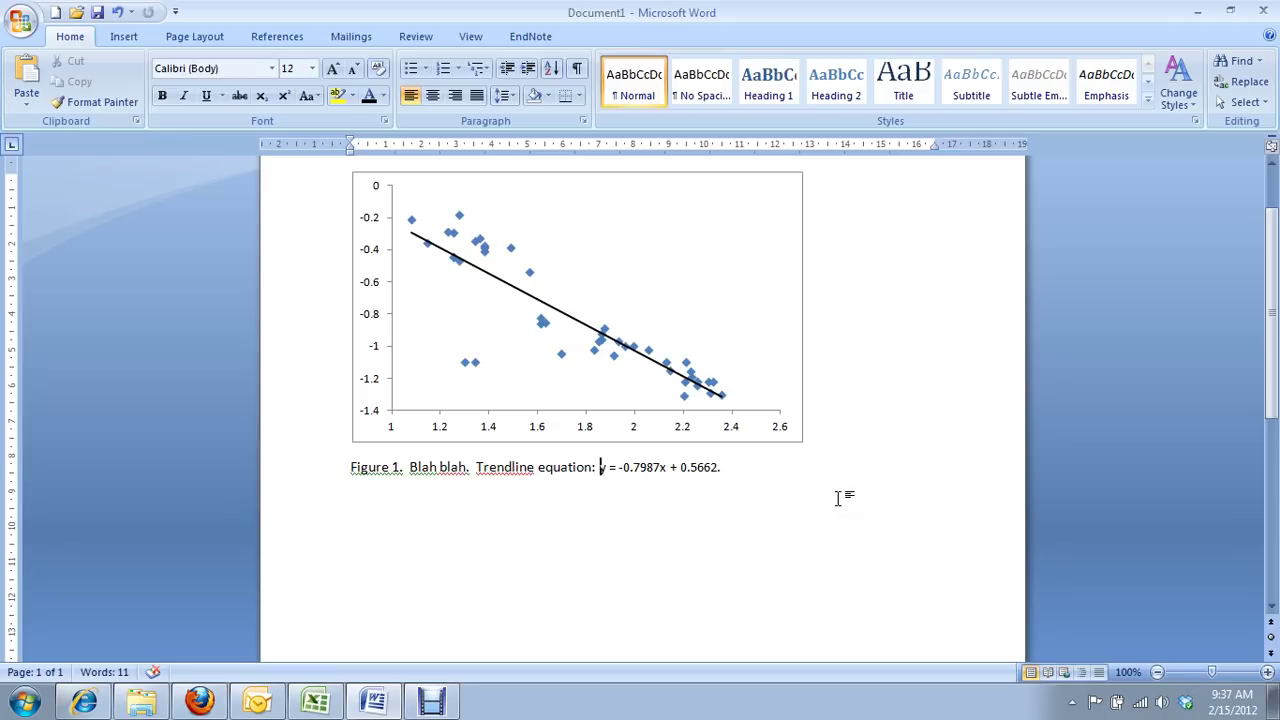
key(Delete)
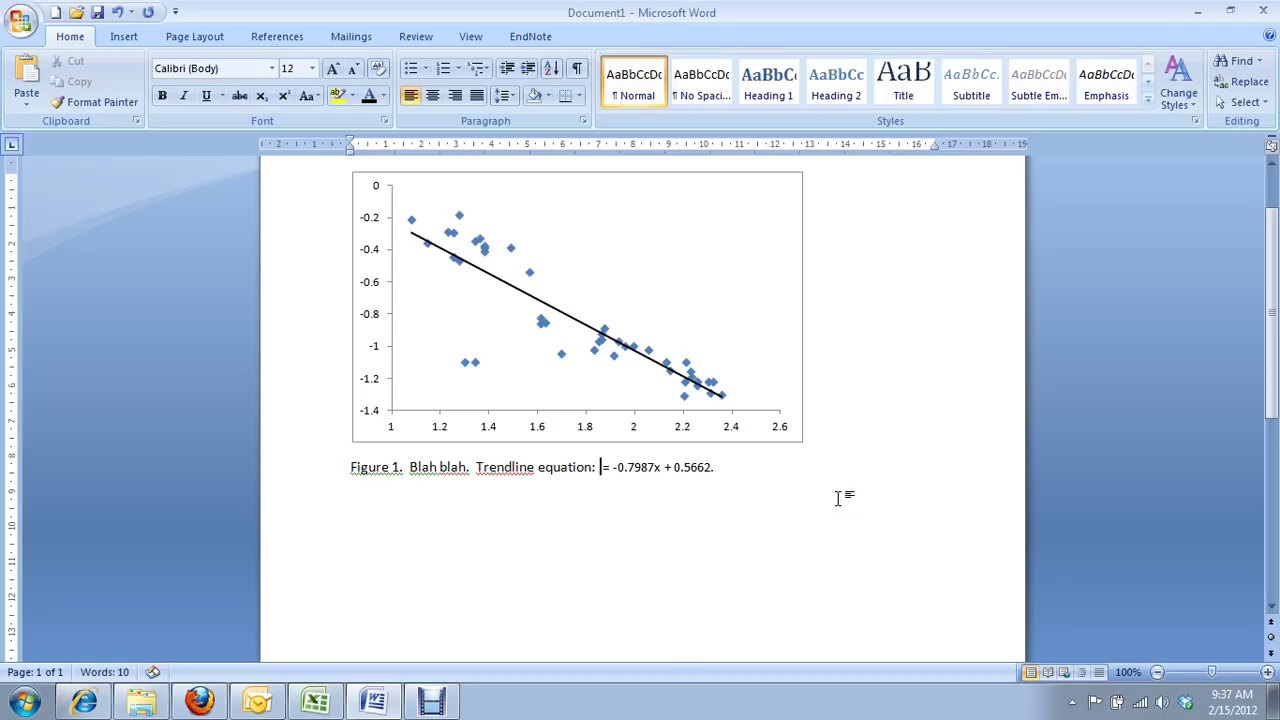
text(log)
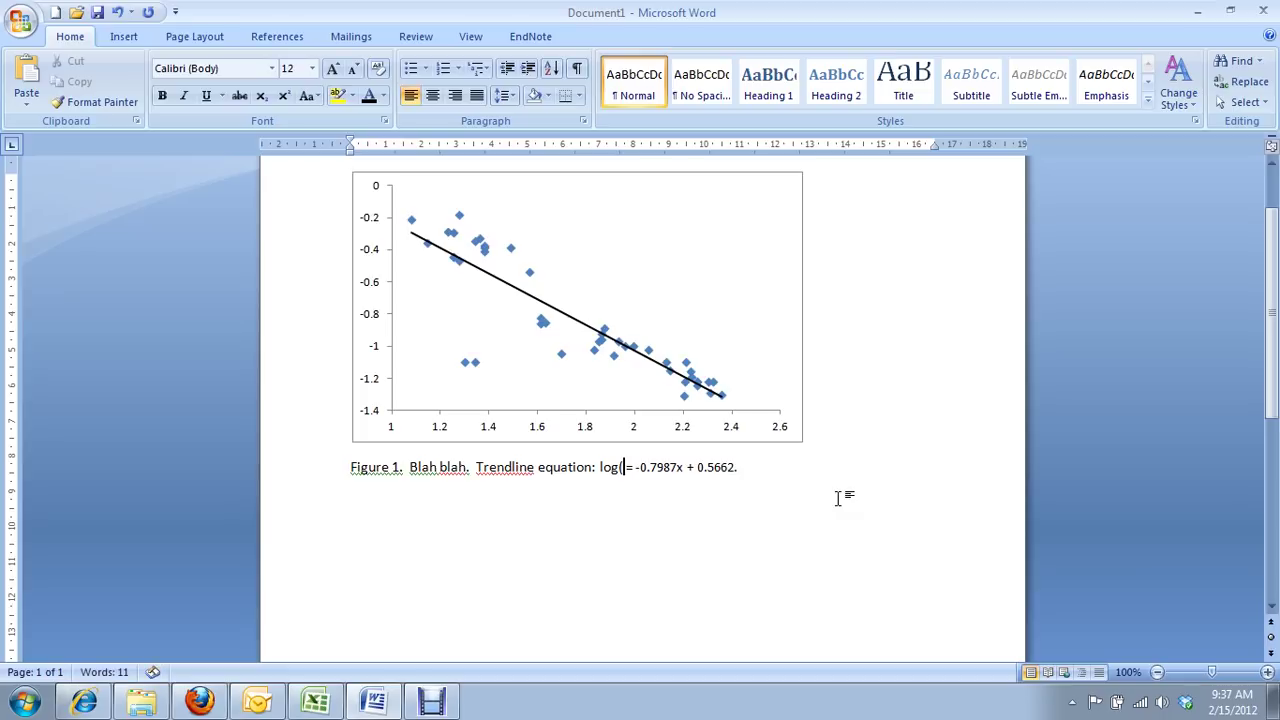
text(()
text(mean plant )
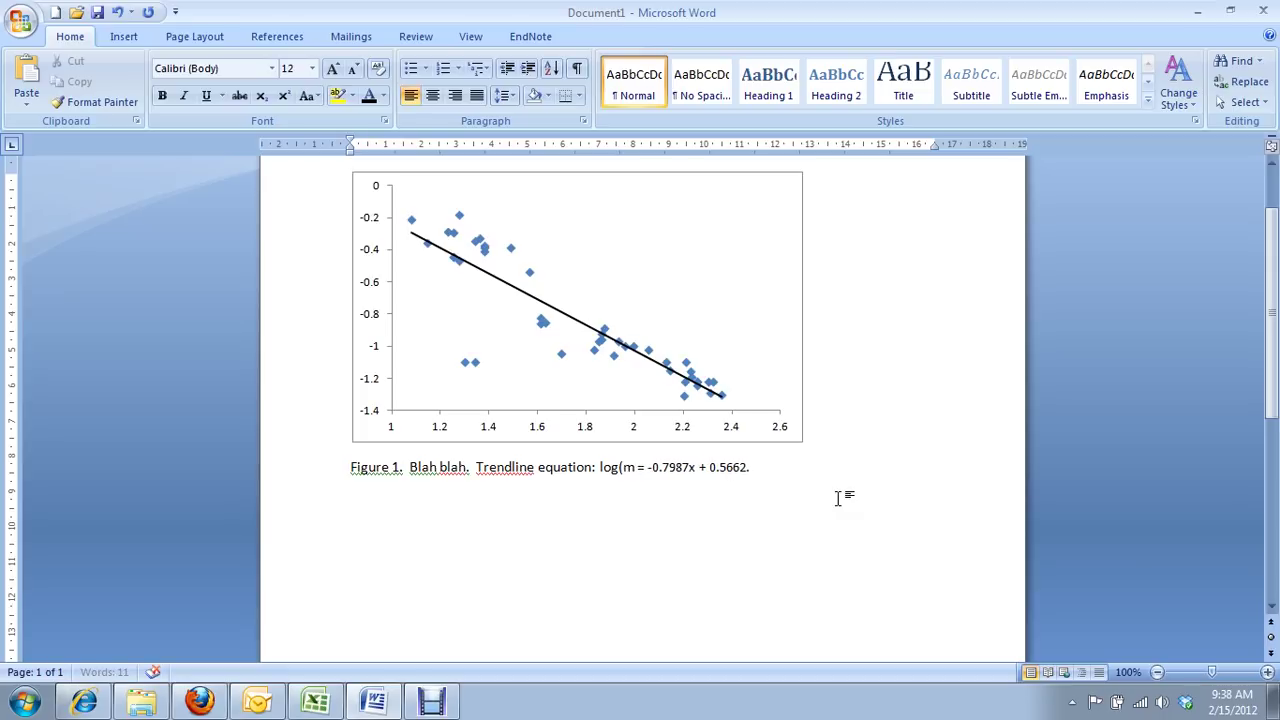
text(weight in g)
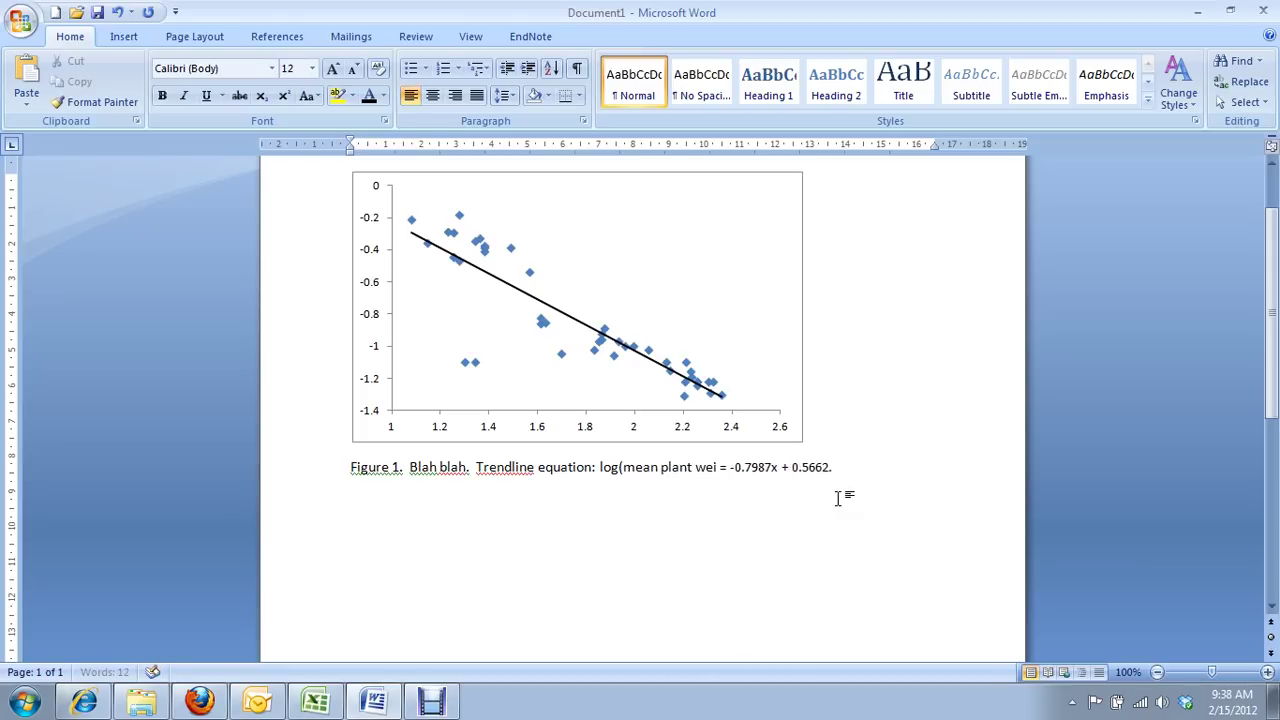
key(Delete)
text())
Replace the x in the caption's equation with "* log(density)".
key(Right)
key(Right)
key(Right)
key(Right)
key(Right)
key(Right)
key(Right)
key(Right)
key(Right)
key(Right)
key(Right)
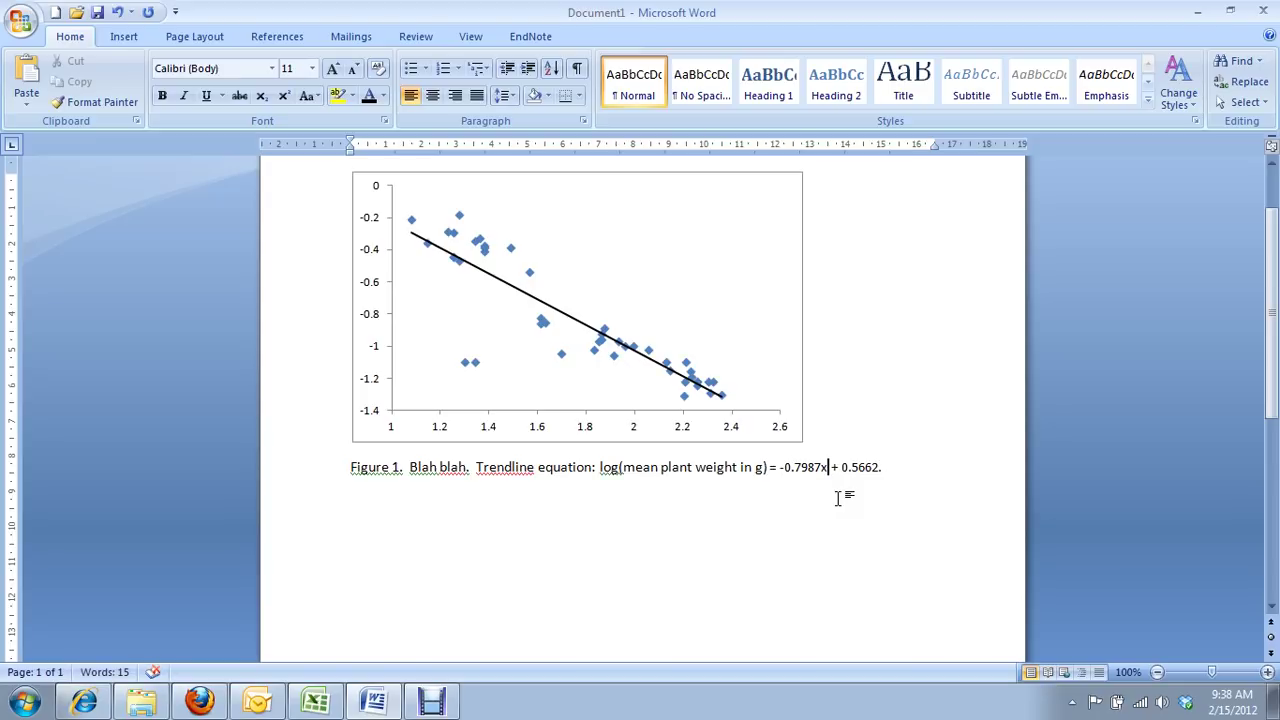
key(BackSpace)
key(BackSpace)
text(* log(density)
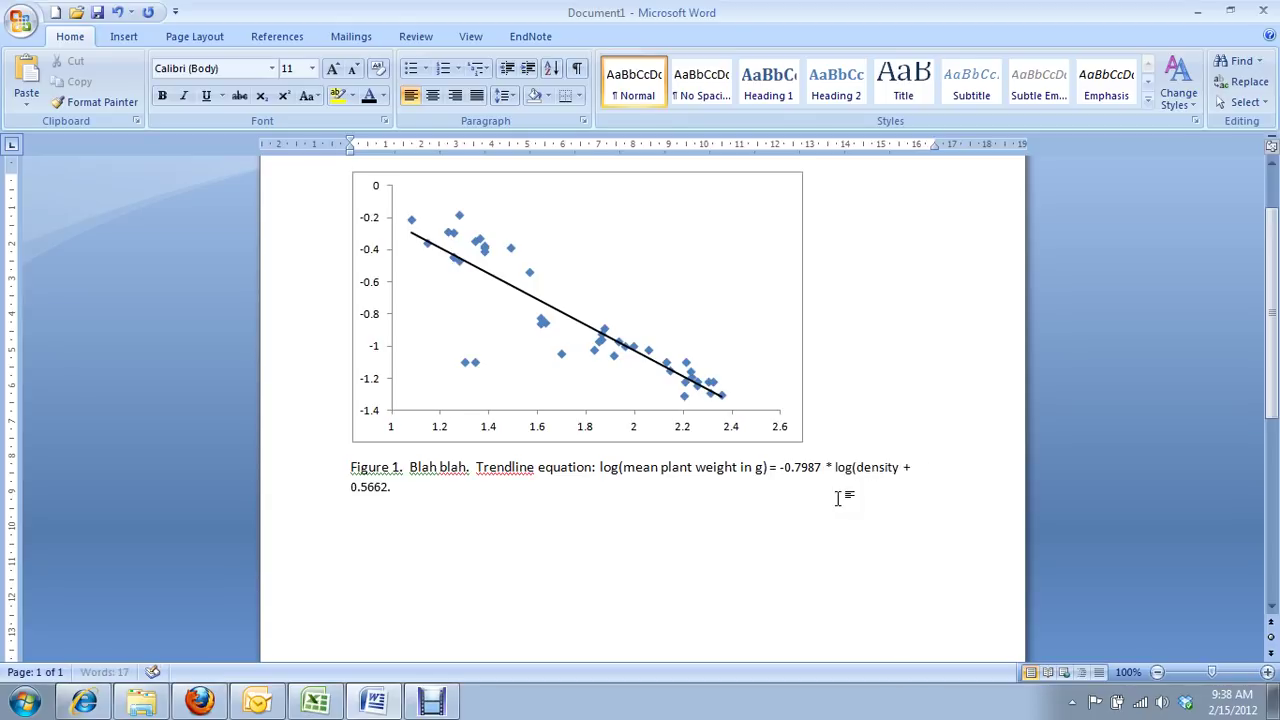
text())
key(Down)
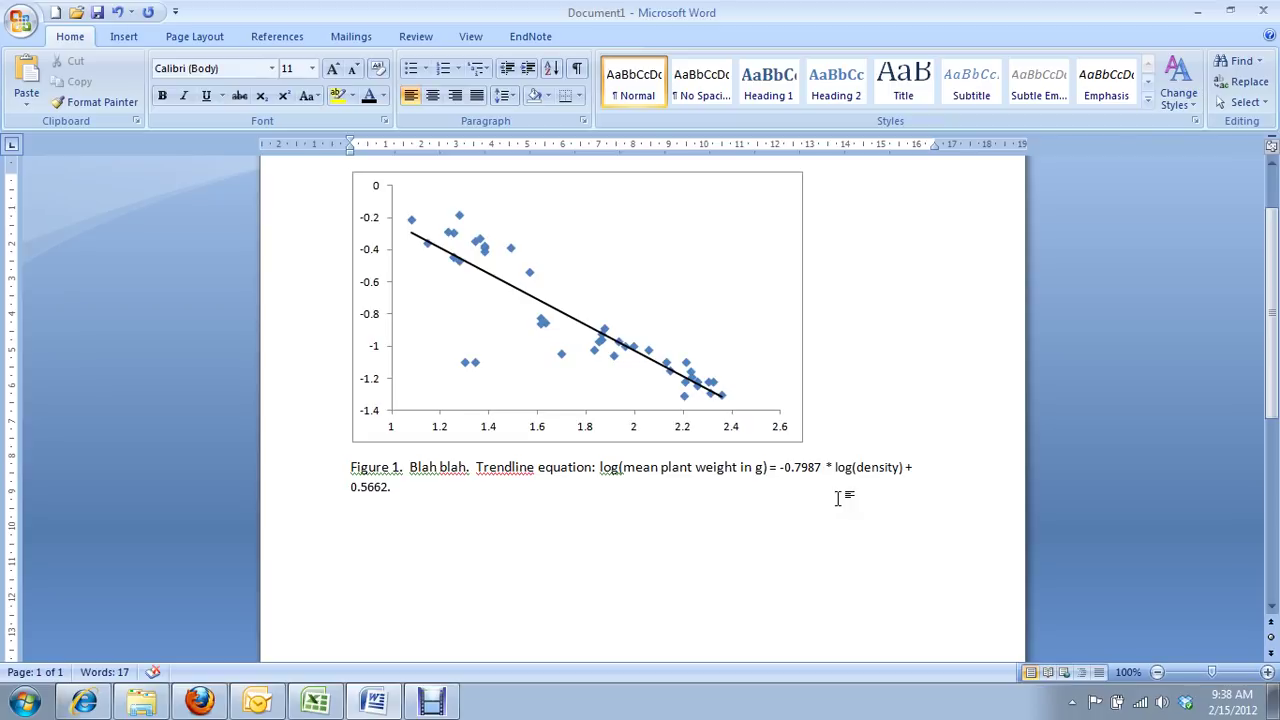